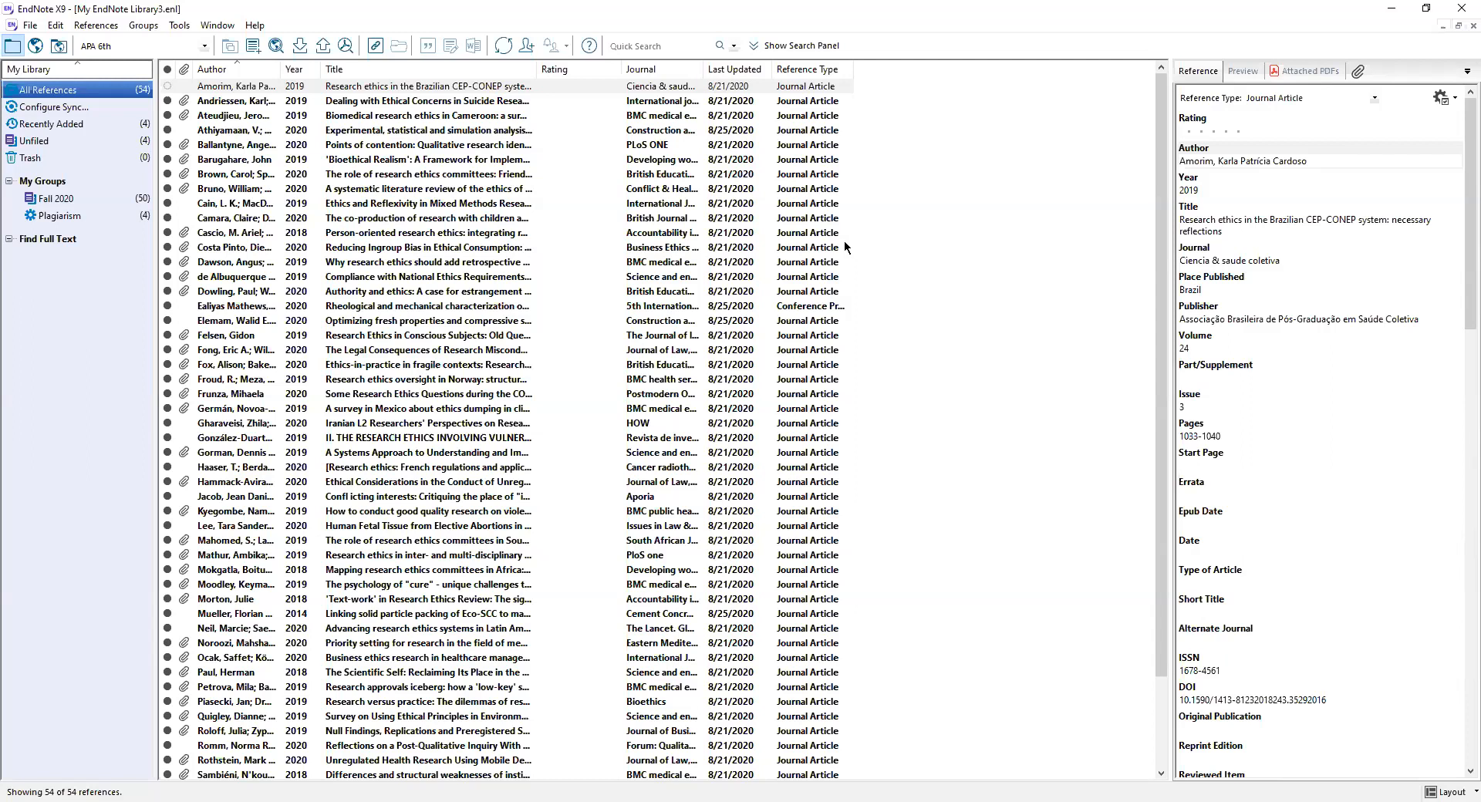
- Create a custom group named "Test Group" under My Groups and open it
{"action": "left_click", "coordinate": [147, 28]}
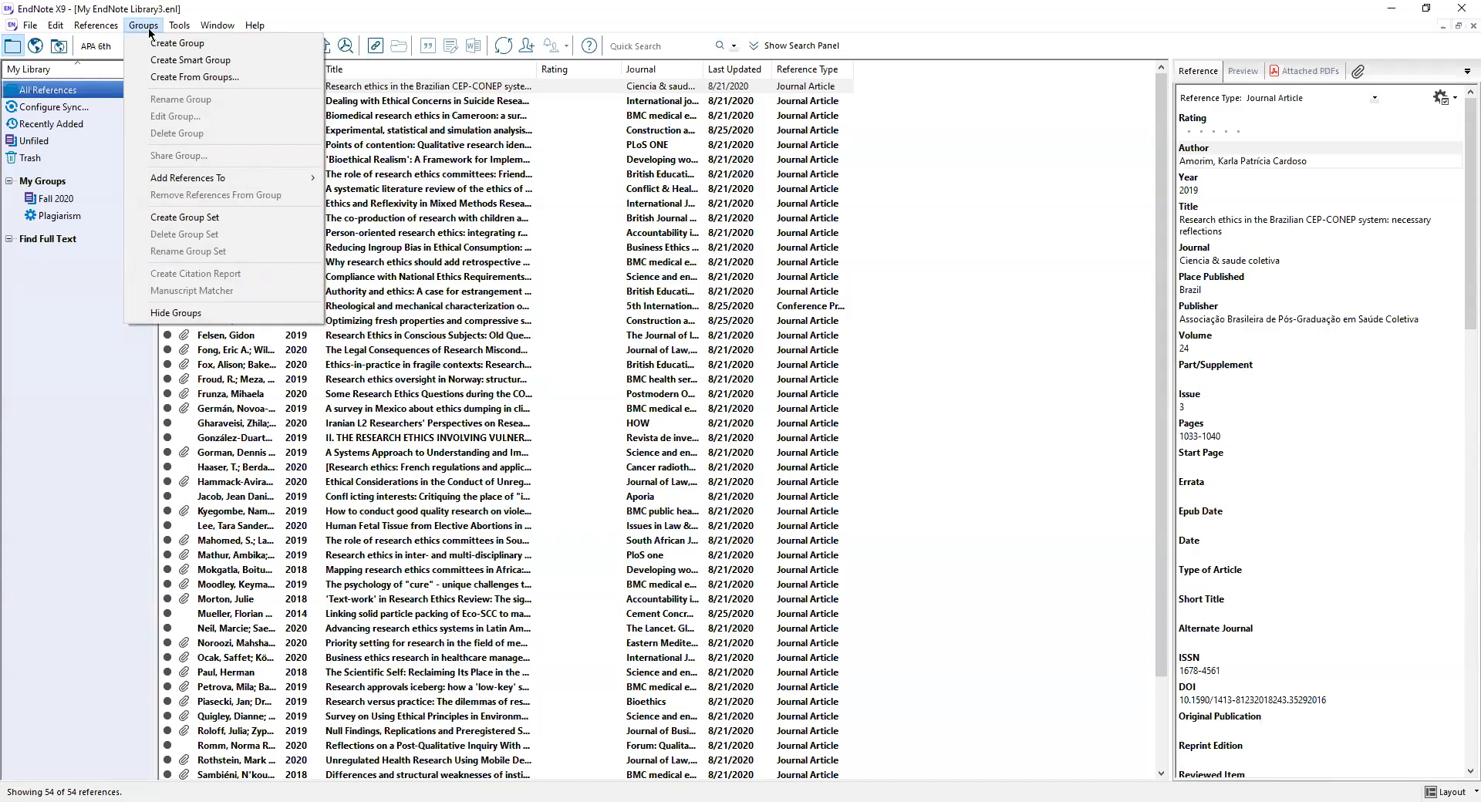
{"action": "left_click", "coordinate": [217, 44]}
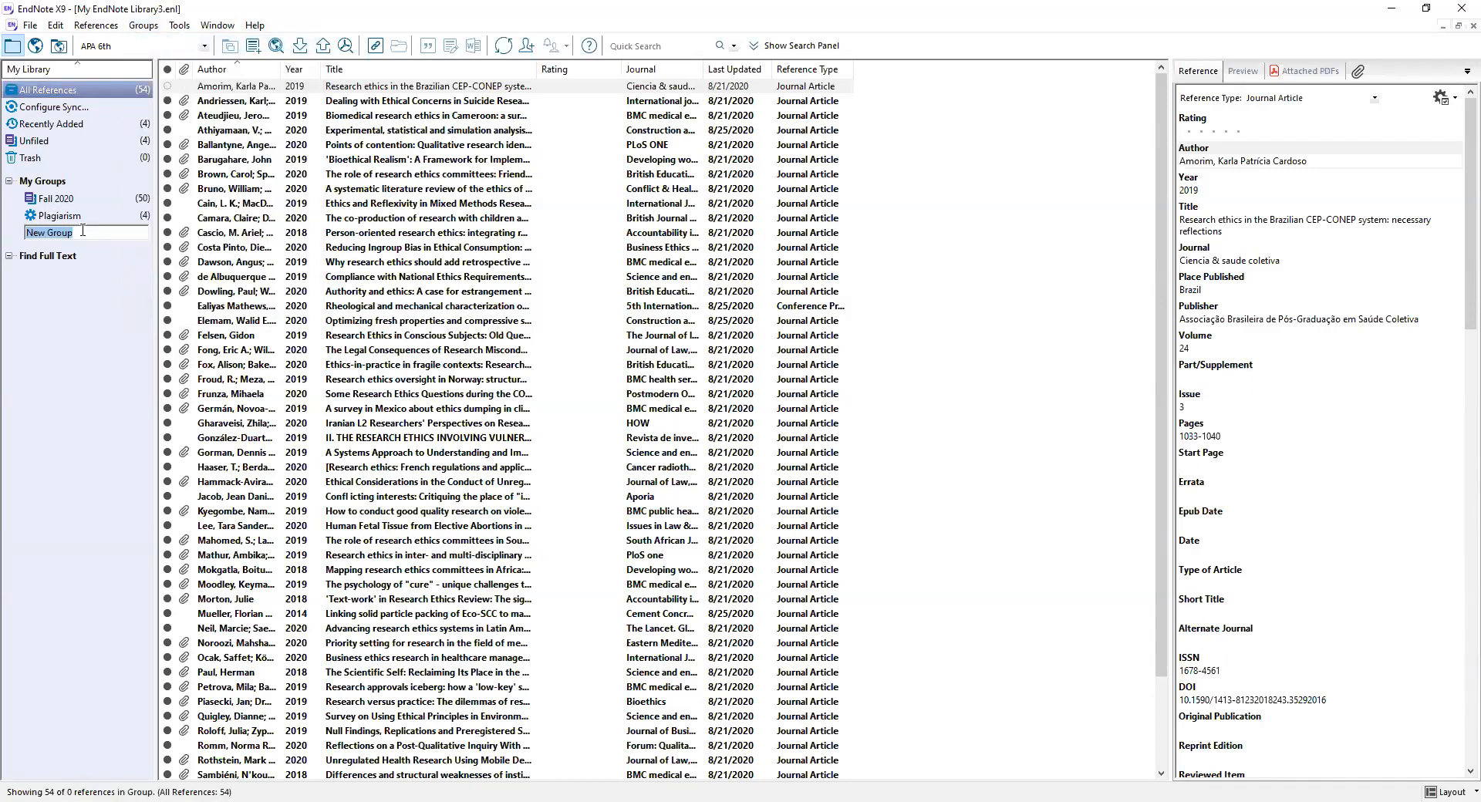
{"action": "type", "text": "Test Group"}
{"action": "key", "text": "Return"}
{"action": "left_click", "coordinate": [83, 235]}
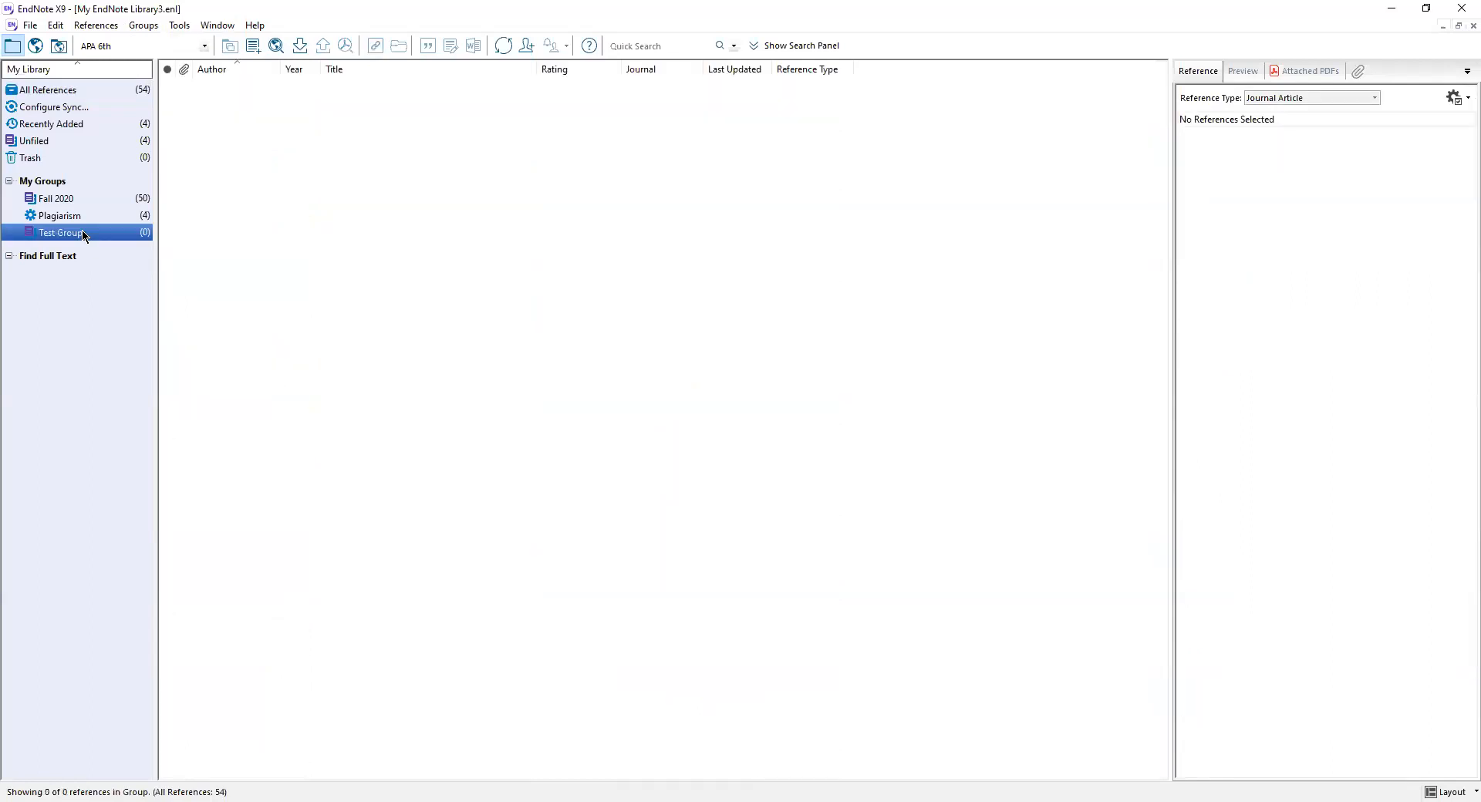
- Add the references from "Ethics and Reflexivity in Mixed Methods Research" through "Authority and ethics: A case for estrangement" to Test Group and open the group
{"action": "left_click", "coordinate": [76, 97]}
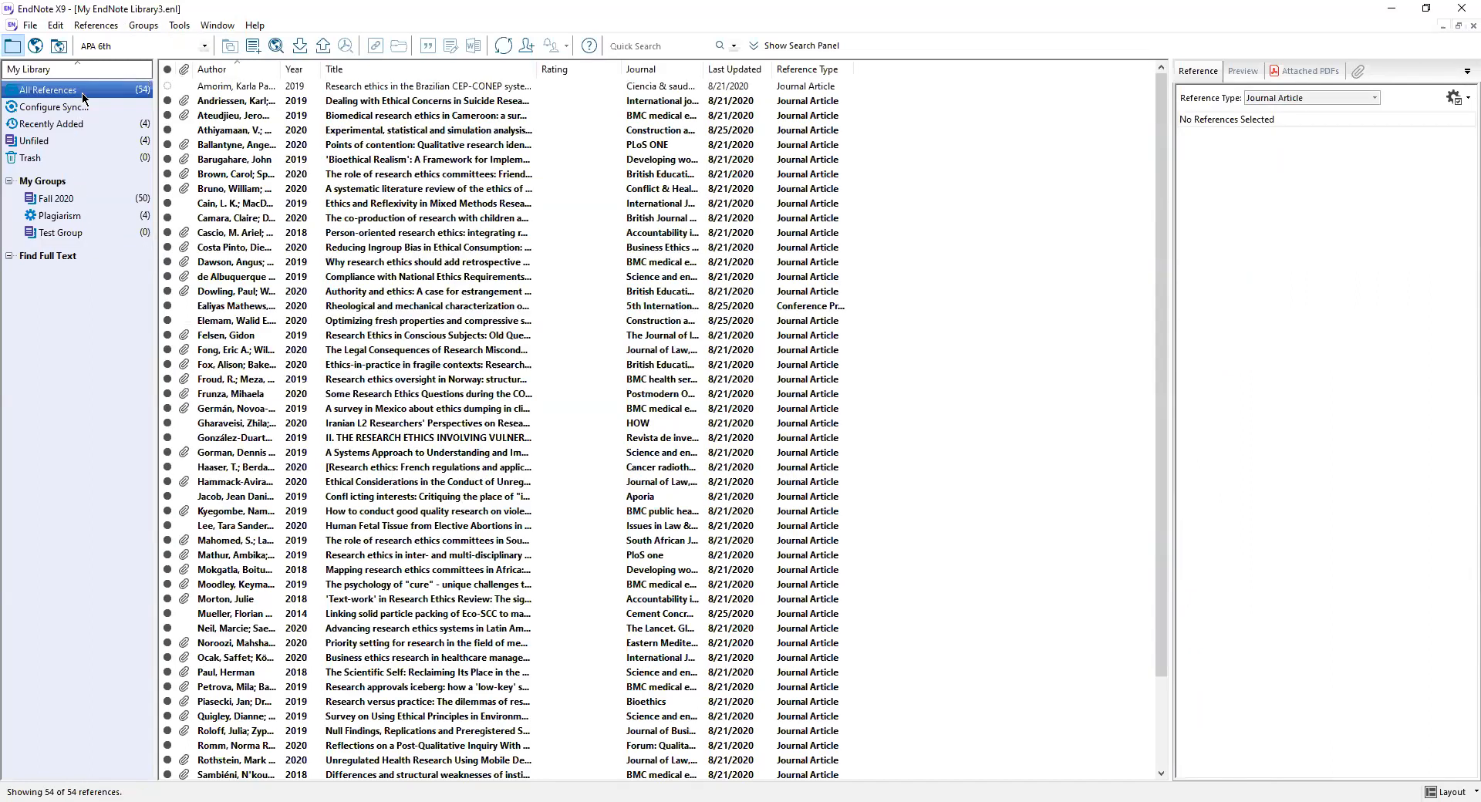
{"action": "left_click", "coordinate": [300, 205]}
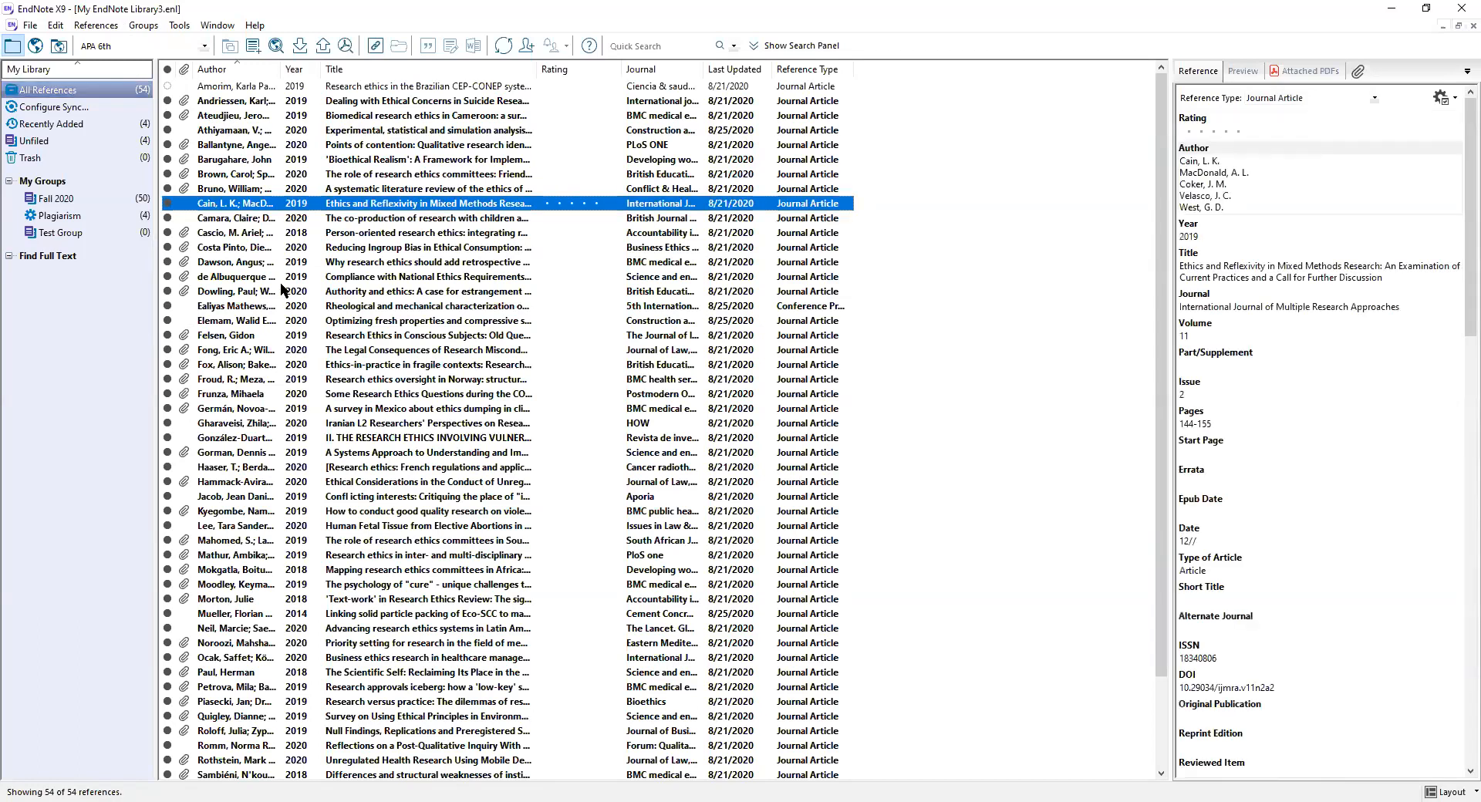
{"action": "left_click", "coordinate": [280, 285], "text": "shift"}
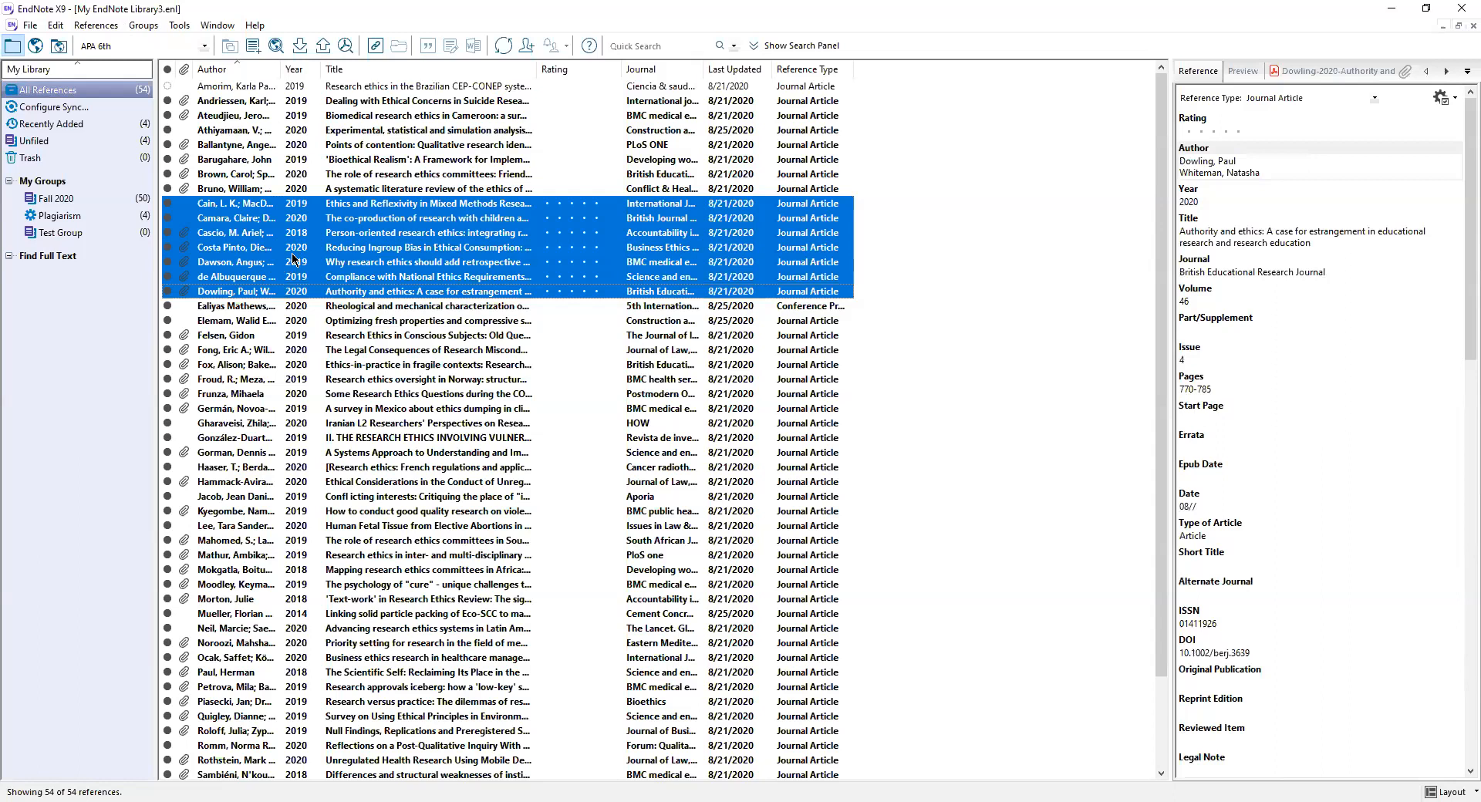
{"action": "left_click_drag", "start_coordinate": [294, 250], "coordinate": [108, 242]}
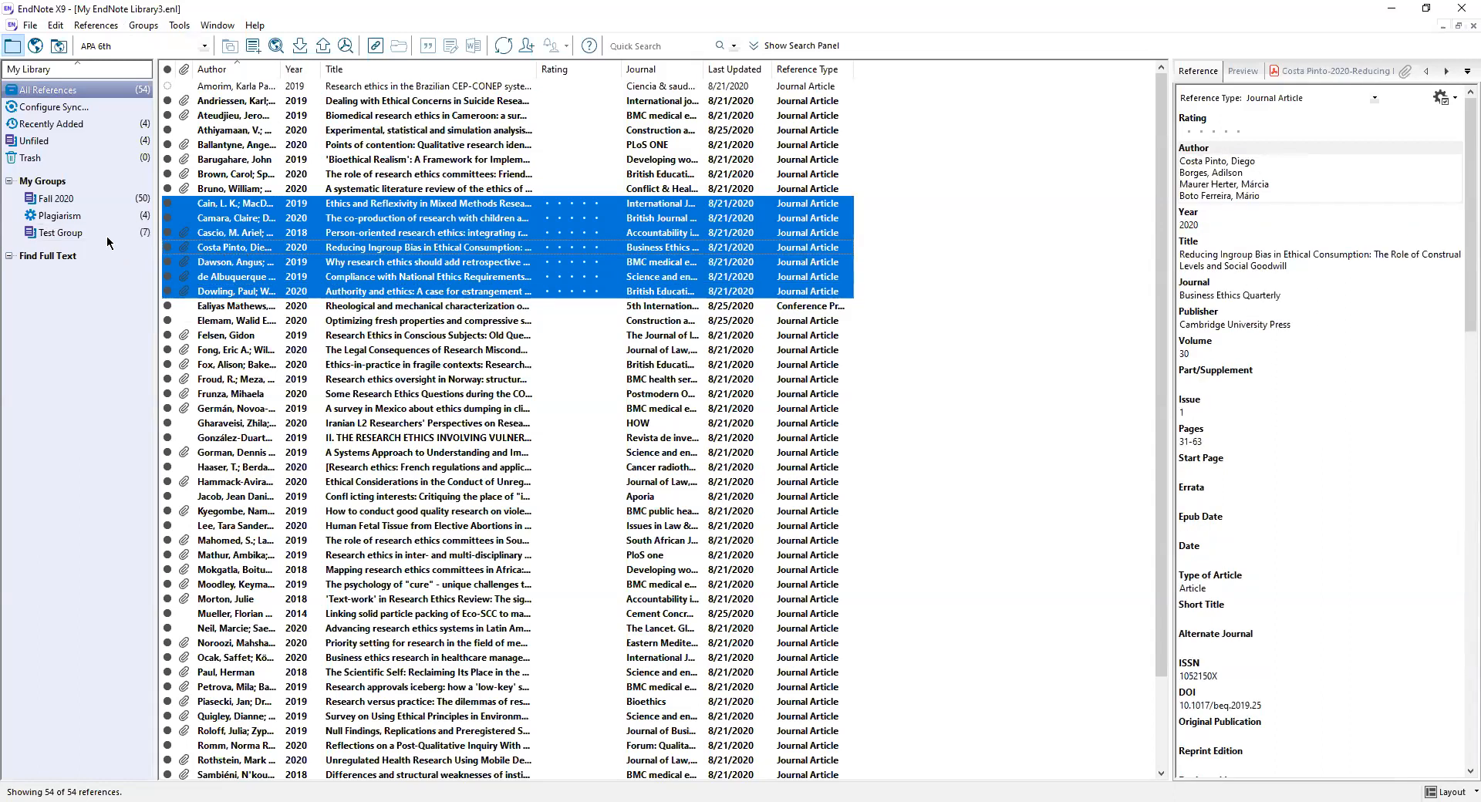
{"action": "left_click", "coordinate": [108, 239]}
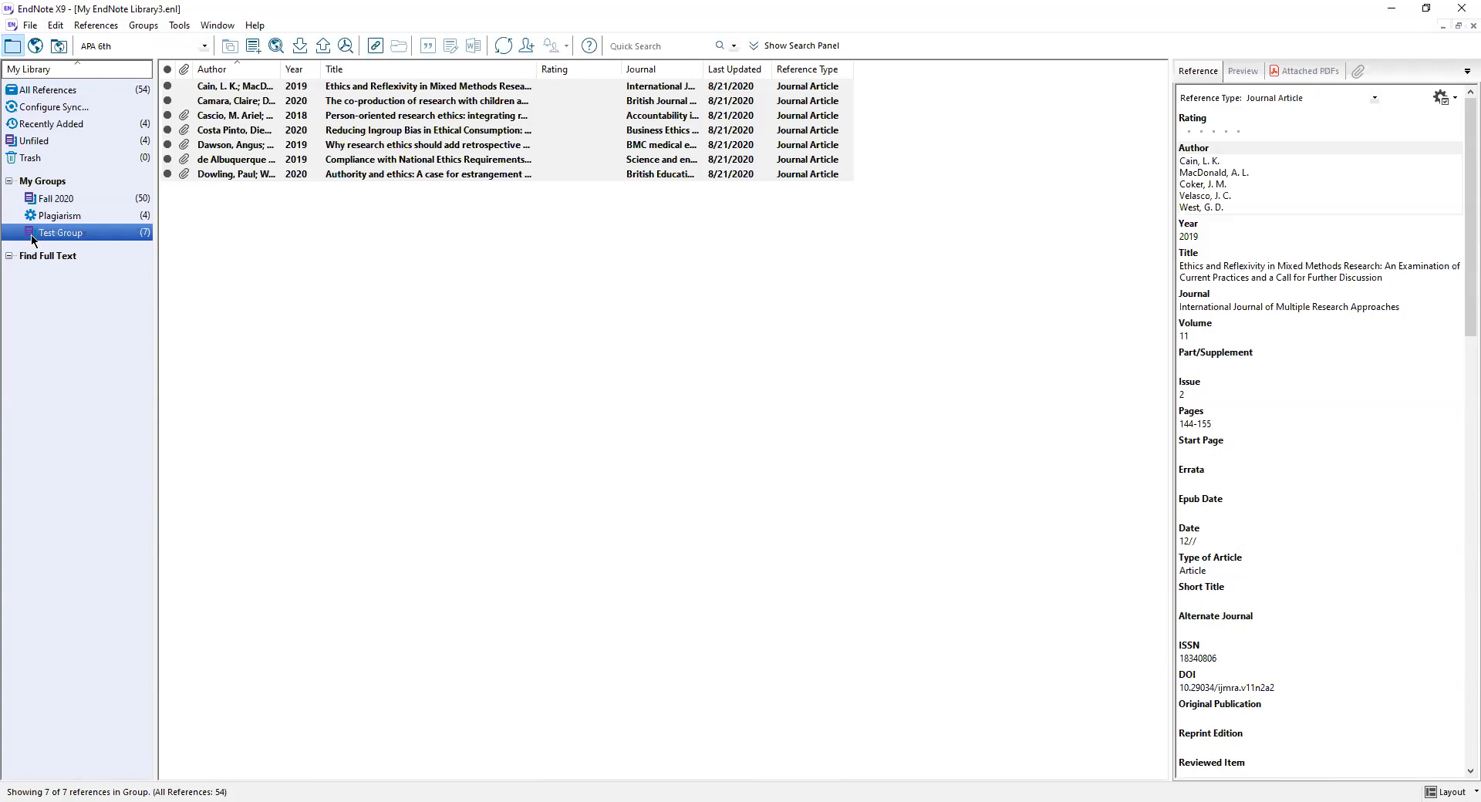
- Start a new smart group and name it "Test Group"
{"action": "left_click", "coordinate": [144, 25]}
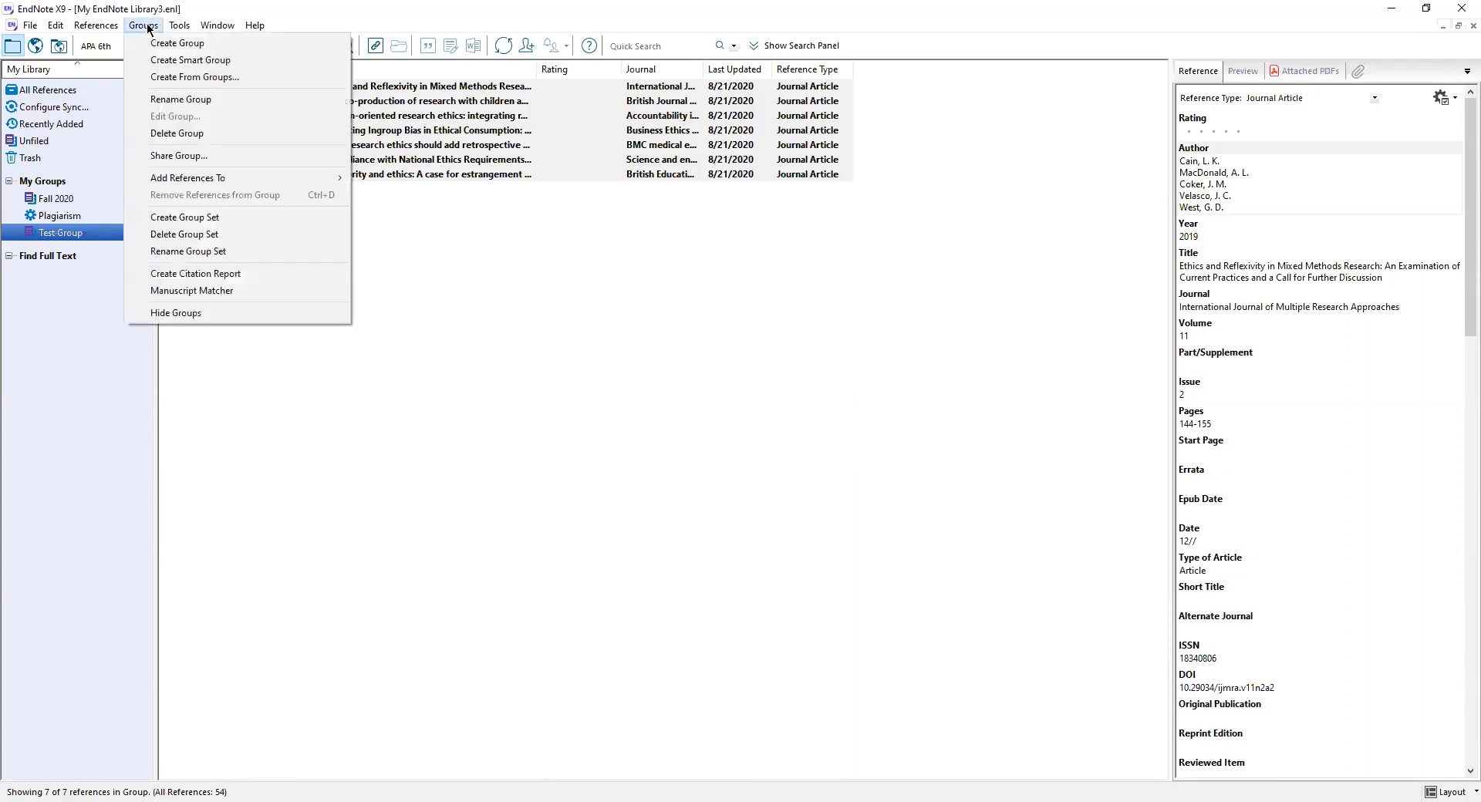
{"action": "left_click", "coordinate": [244, 60]}
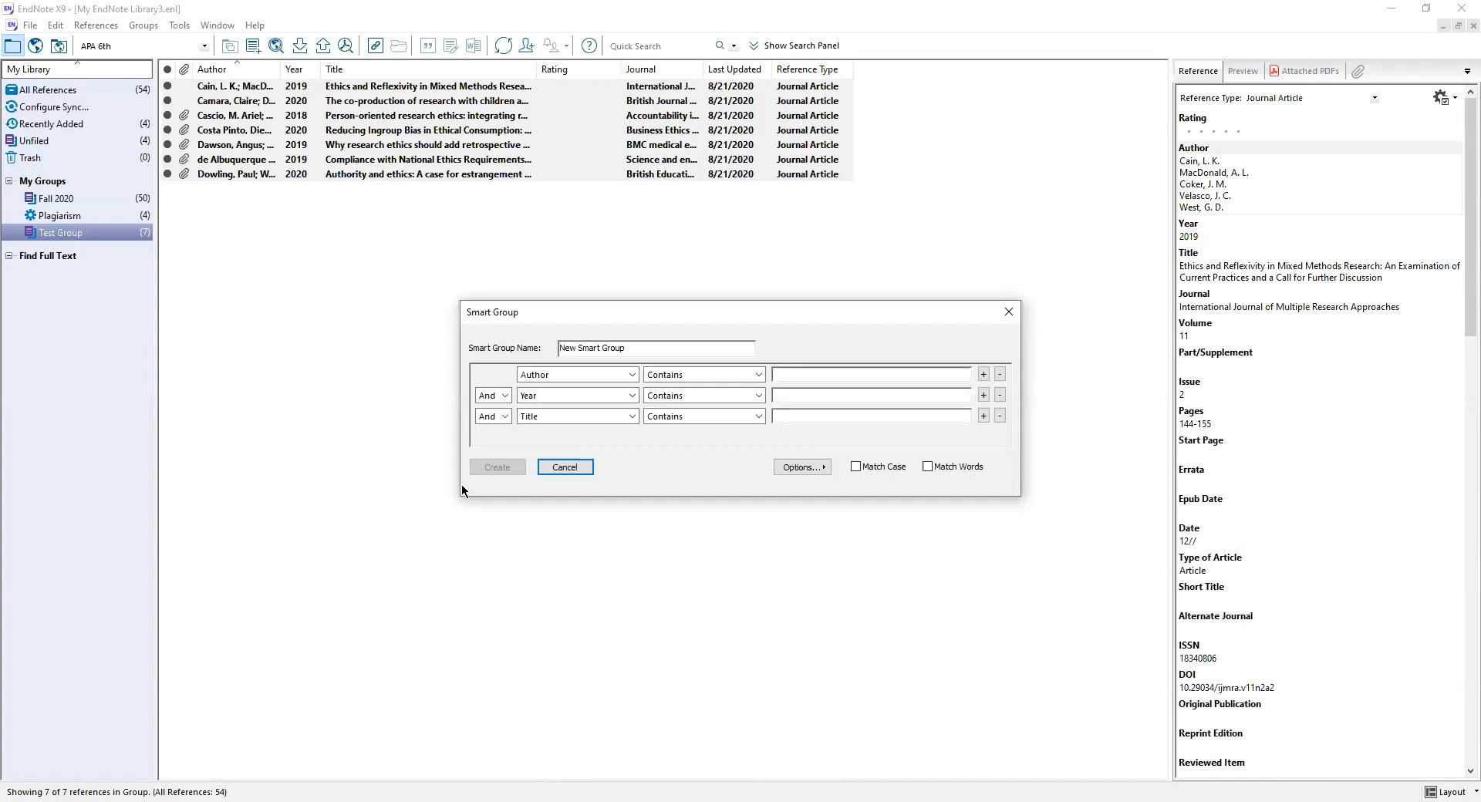
{"action": "left_click_drag", "start_coordinate": [637, 349], "coordinate": [527, 352]}
{"action": "type", "text": "Test Group"}
{"action": "left_click", "coordinate": [630, 377]}
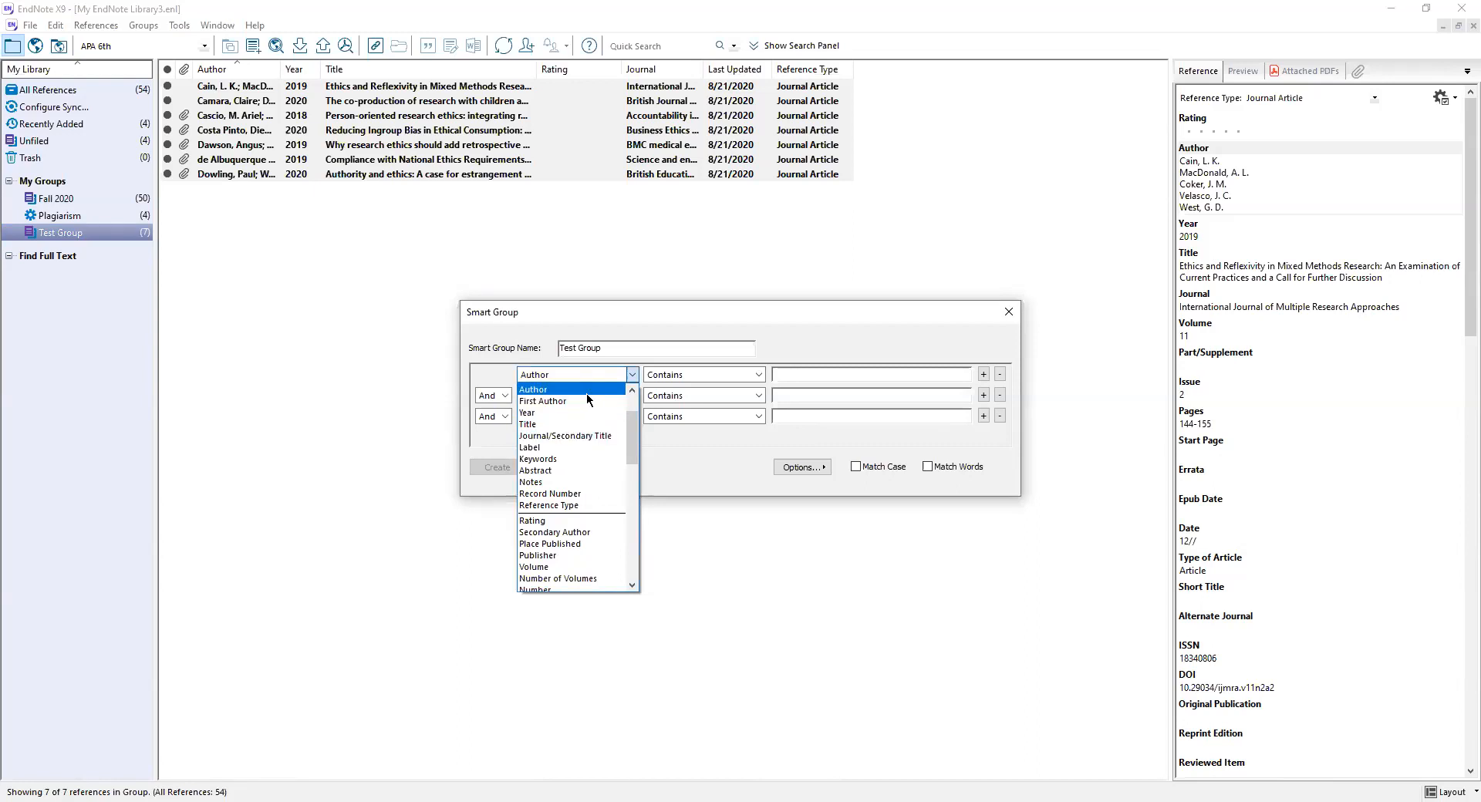
{"action": "scroll", "coordinate": [588, 399], "scroll_direction": "up", "scroll_amount": 2}
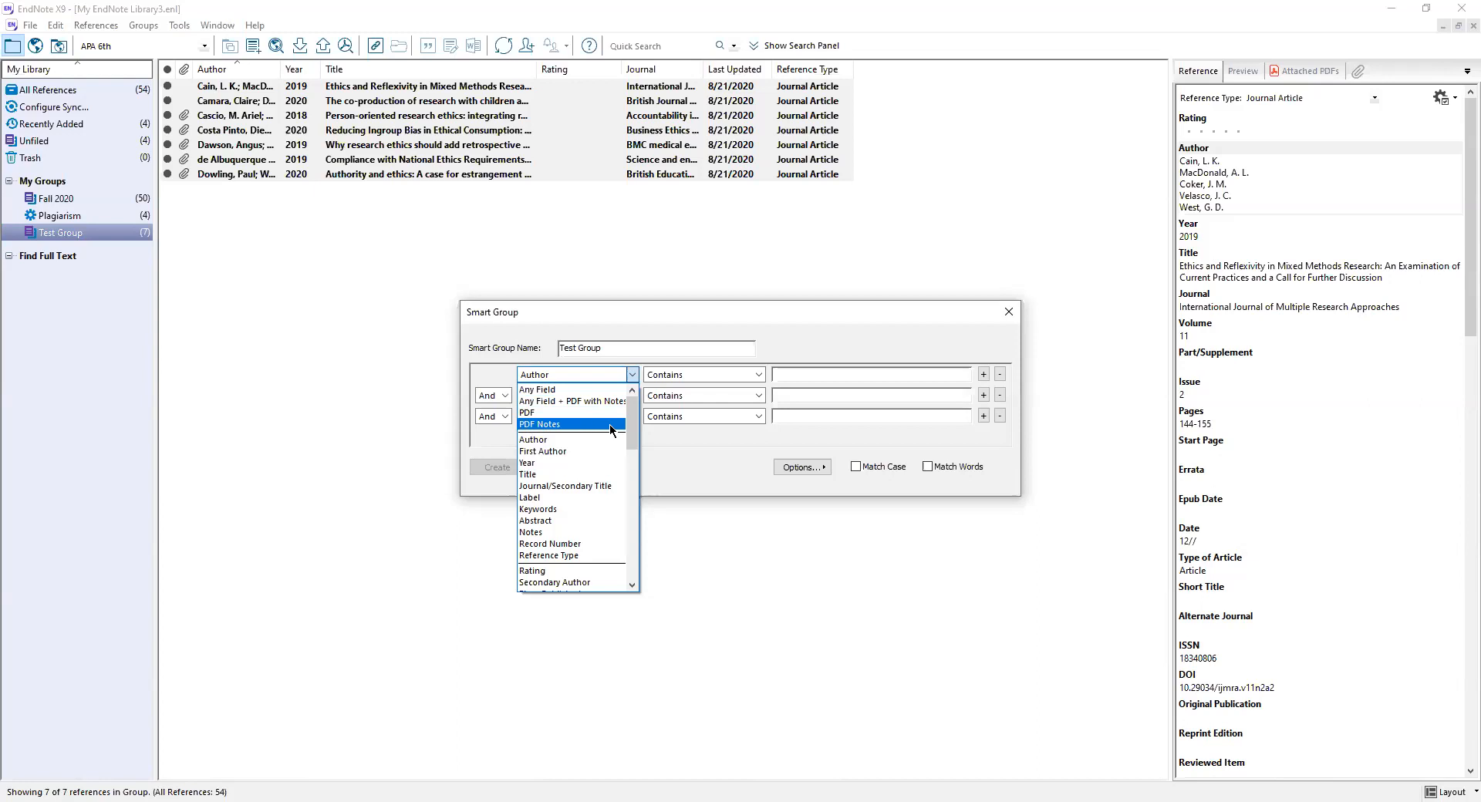
{"action": "scroll", "coordinate": [637, 424], "scroll_direction": "down", "scroll_amount": 2}
{"action": "left_click_drag", "start_coordinate": [636, 437], "coordinate": [645, 404]}
{"action": "left_click", "coordinate": [682, 430]}
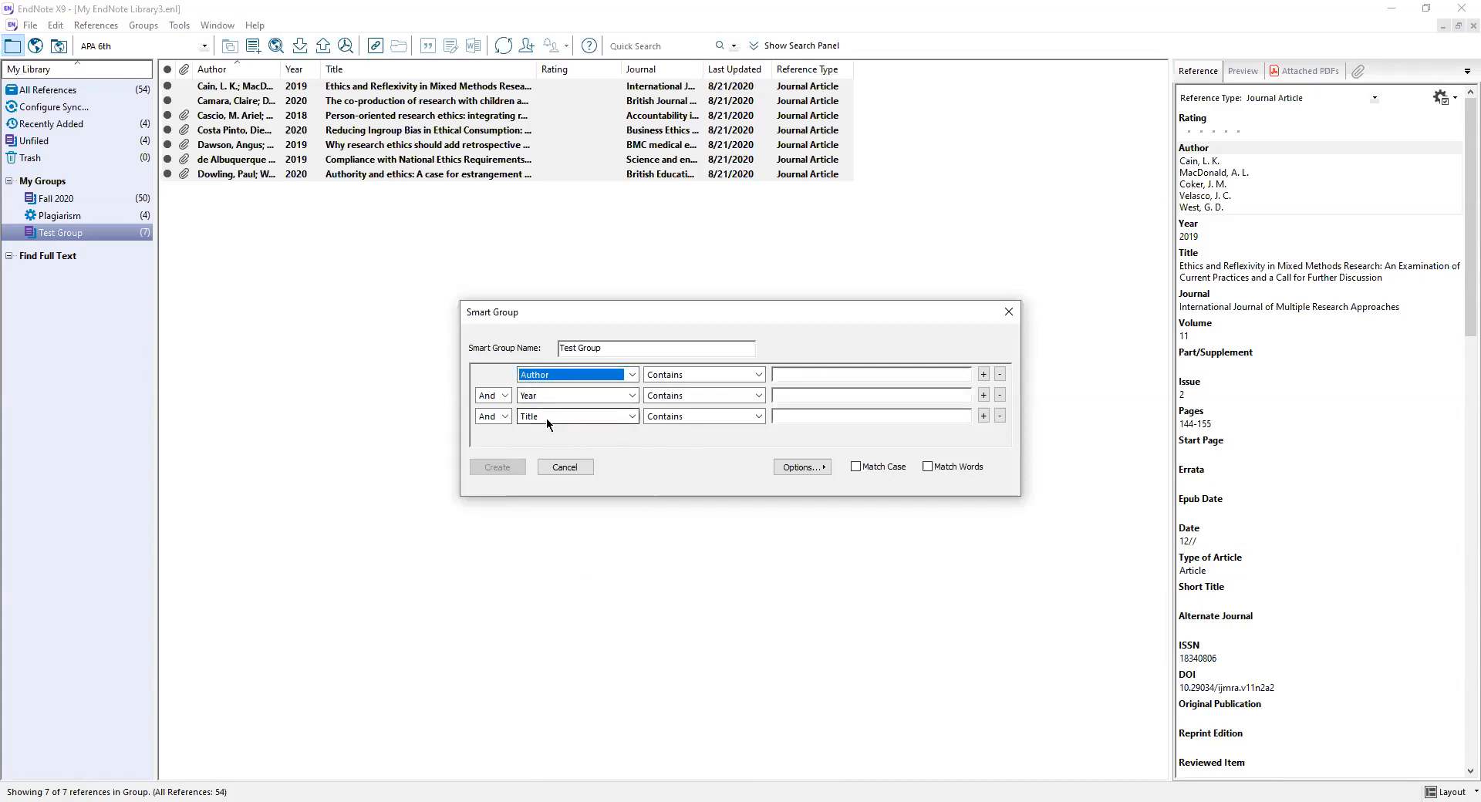
- Set the first criterion to Any Field + PDF with Notes Contains "ethics" and create the smart group
{"action": "left_click", "coordinate": [632, 375]}
{"action": "scroll", "coordinate": [594, 408], "scroll_direction": "up", "scroll_amount": 1}
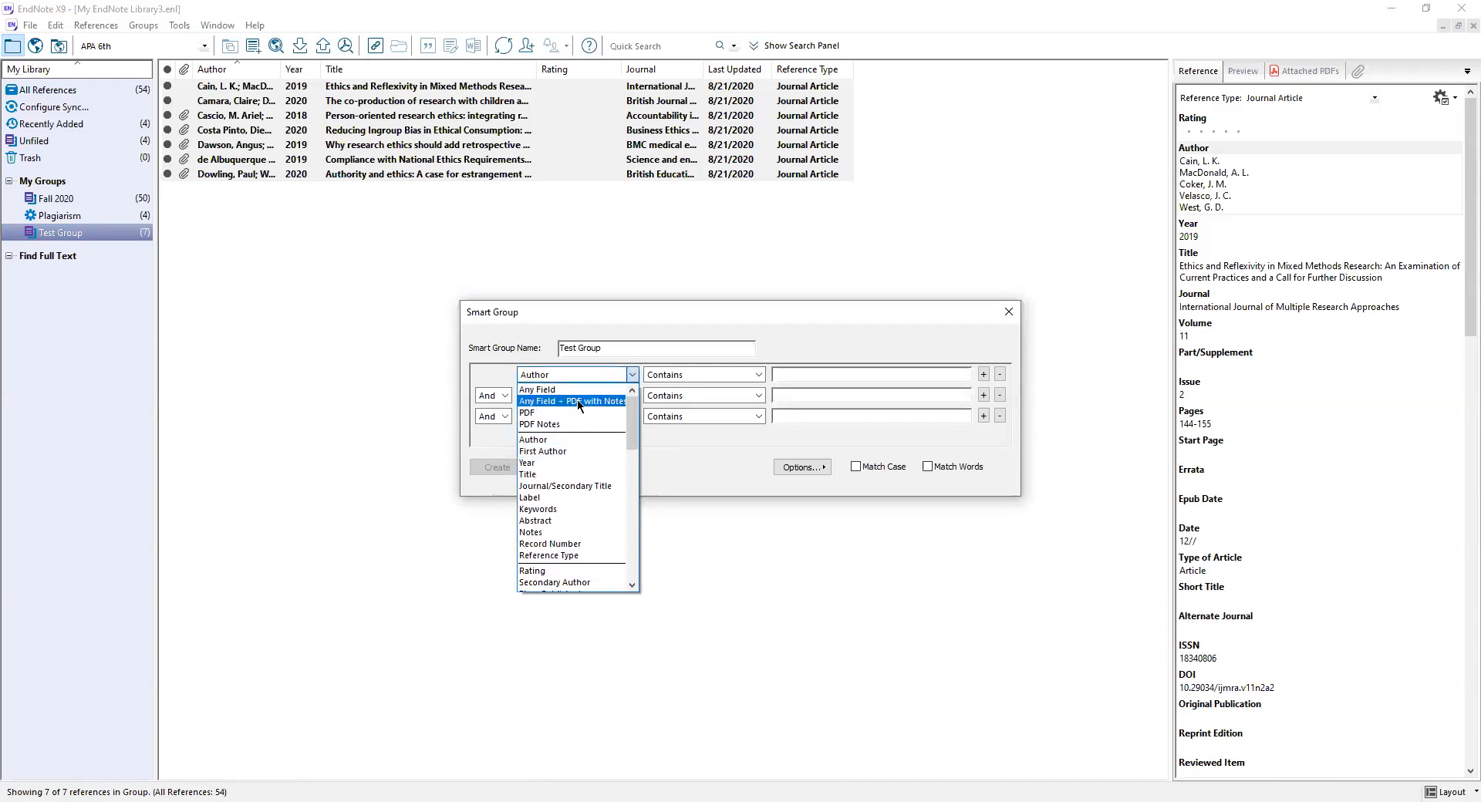
{"action": "left_click", "coordinate": [580, 401]}
{"action": "left_click", "coordinate": [794, 374]}
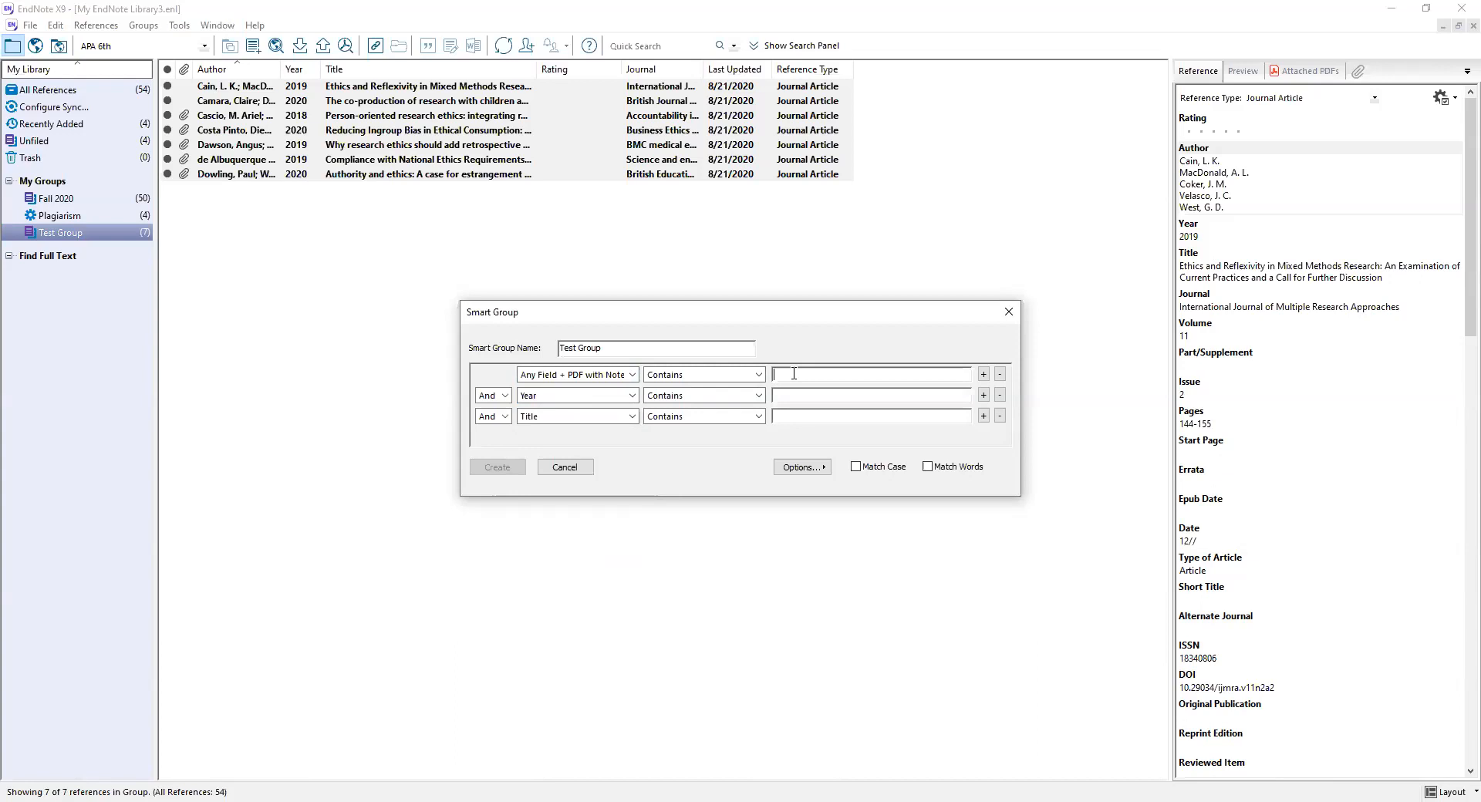
{"action": "type", "text": "ethics"}
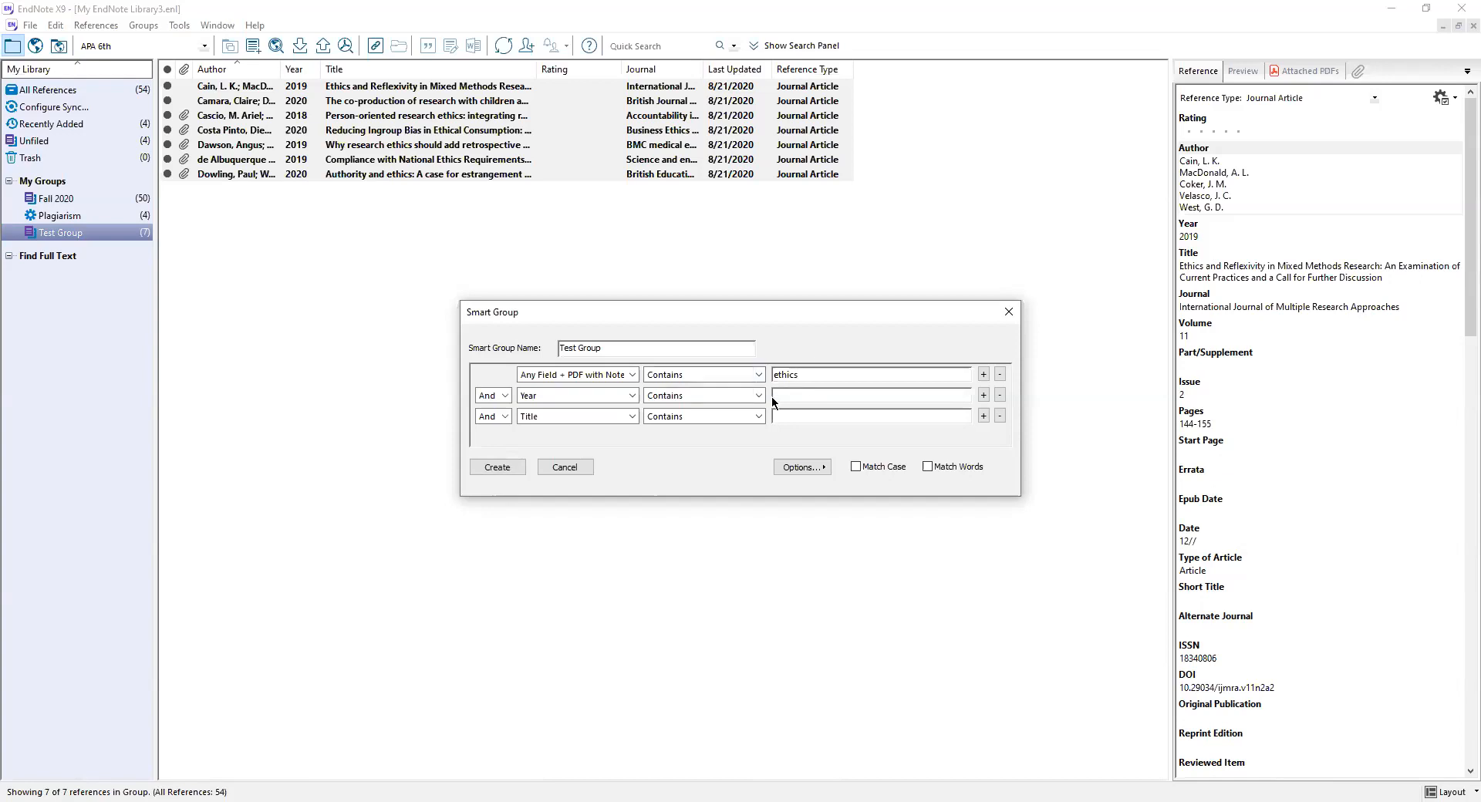
{"action": "left_click", "coordinate": [496, 468]}
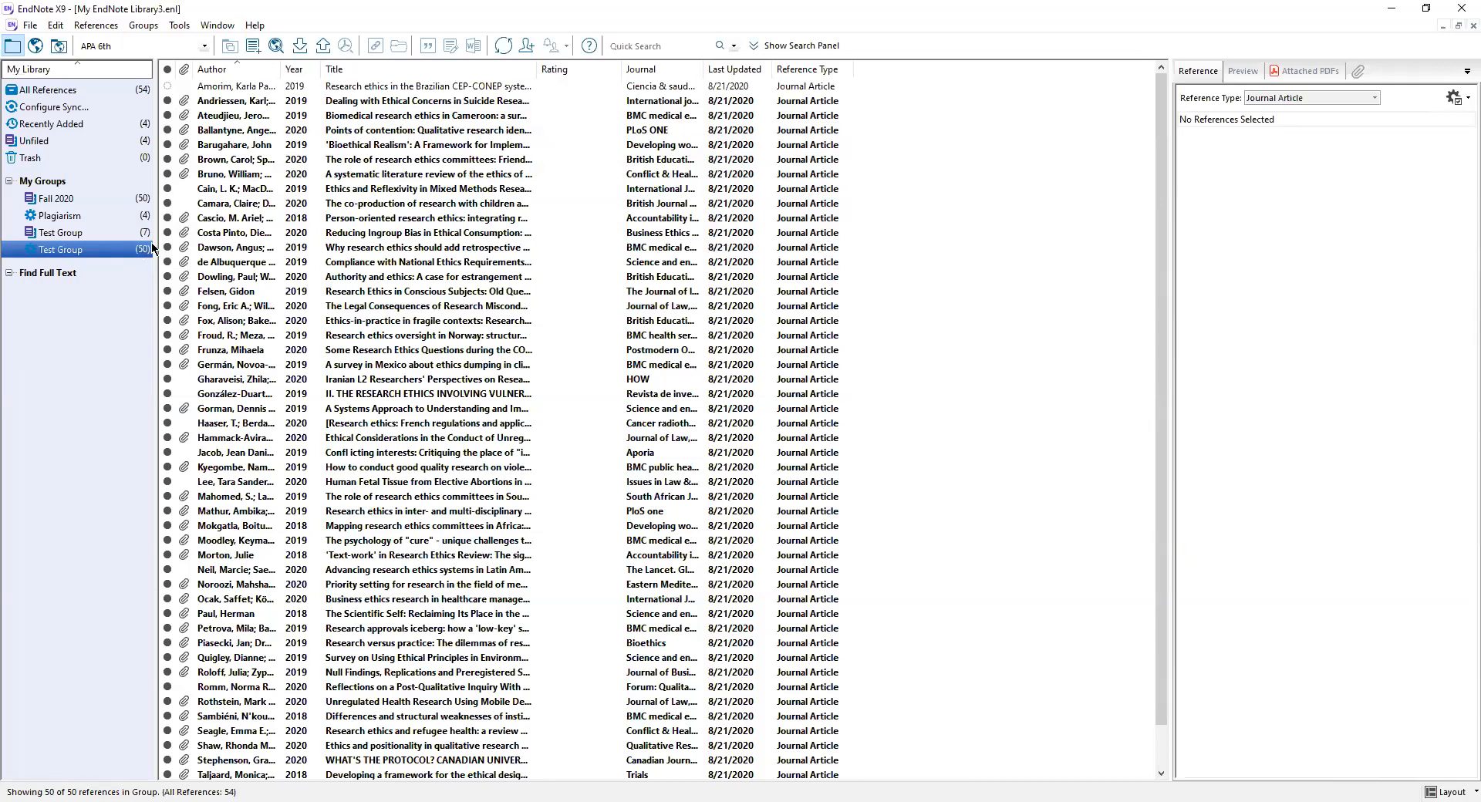
- Set up a Create From Groups combination named "Test Group" that includes the custom Test Group and the smart Test Group
{"action": "left_click", "coordinate": [155, 29]}
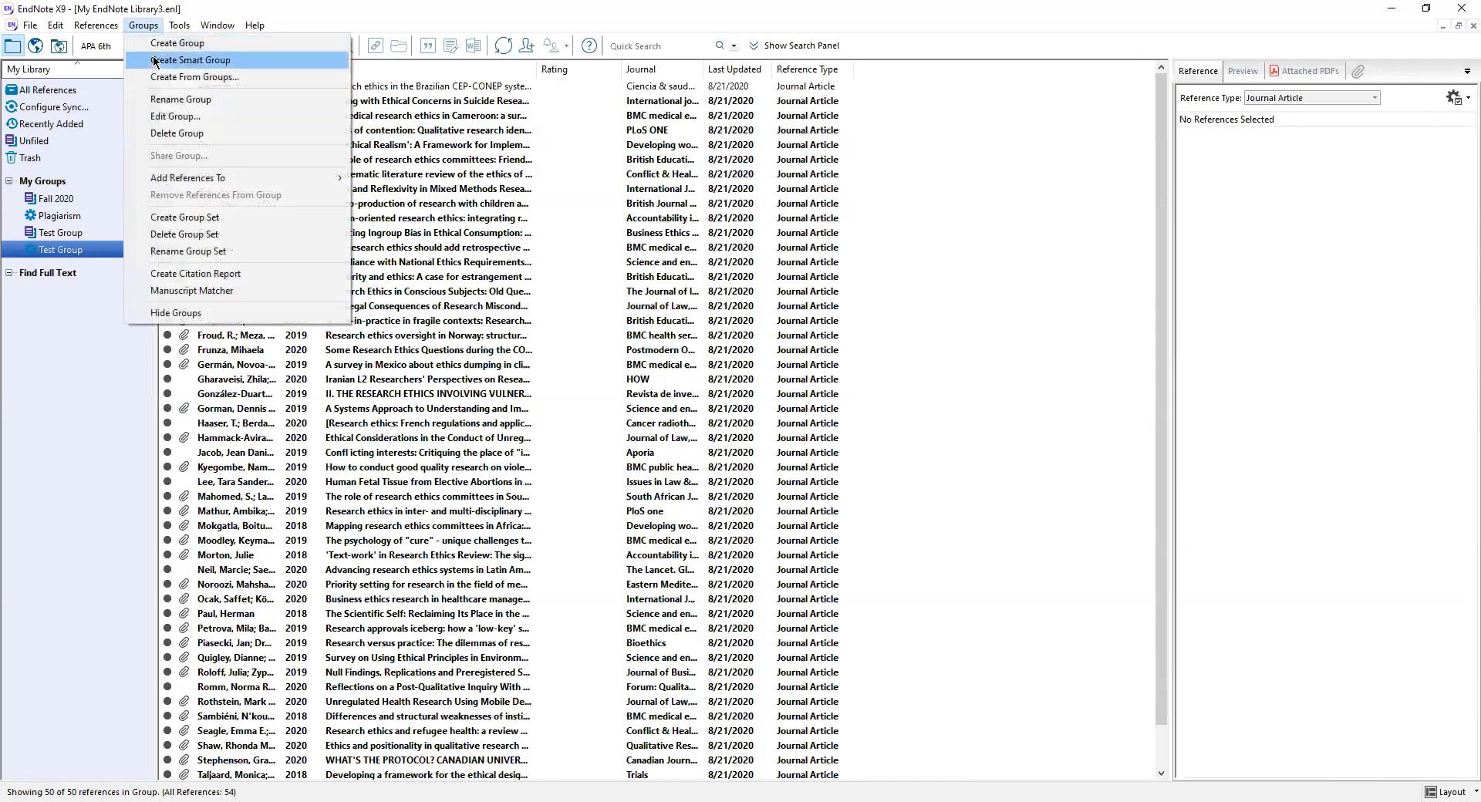
{"action": "left_click", "coordinate": [238, 81]}
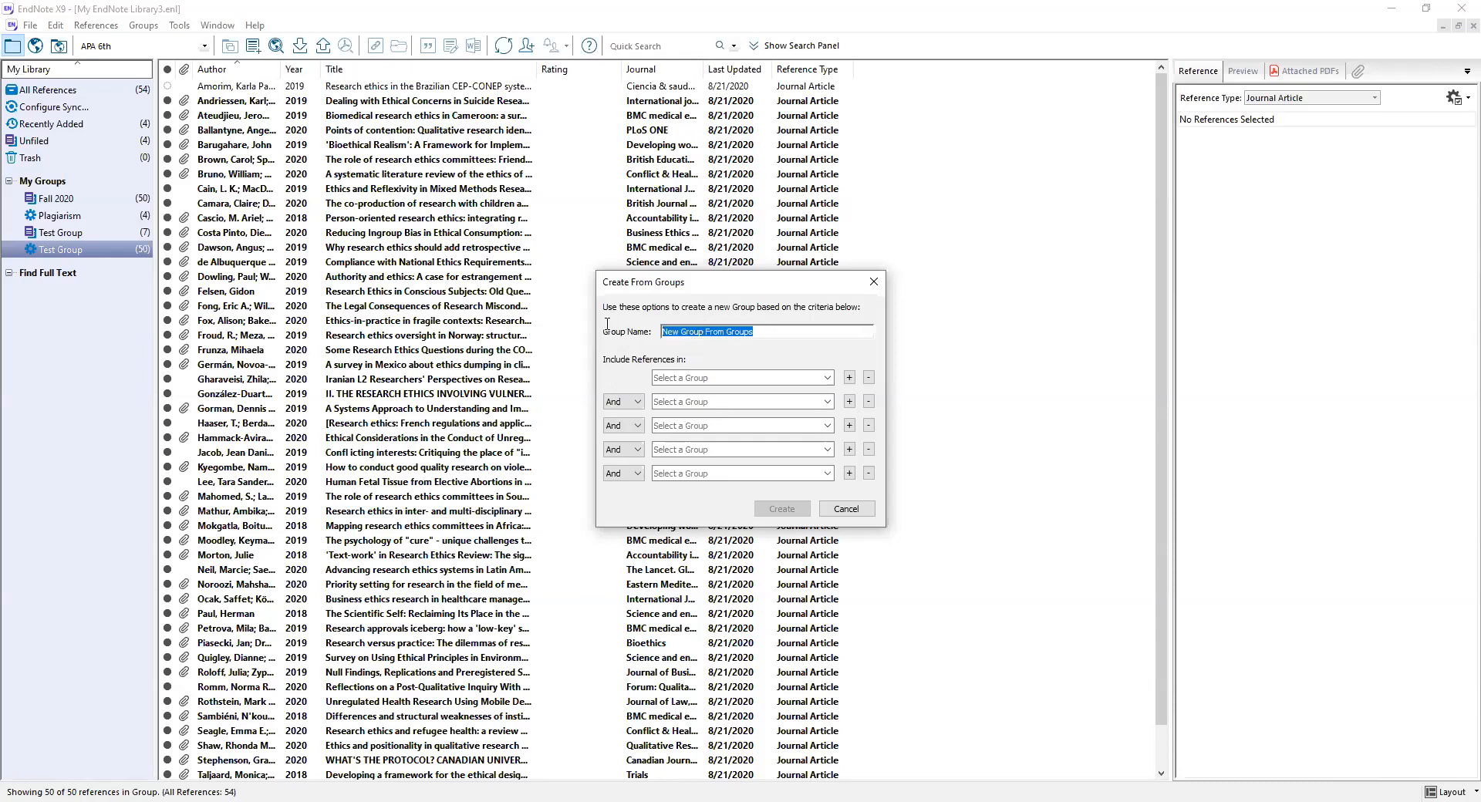
{"action": "type", "text": "Test Group"}
{"action": "left_click", "coordinate": [828, 378]}
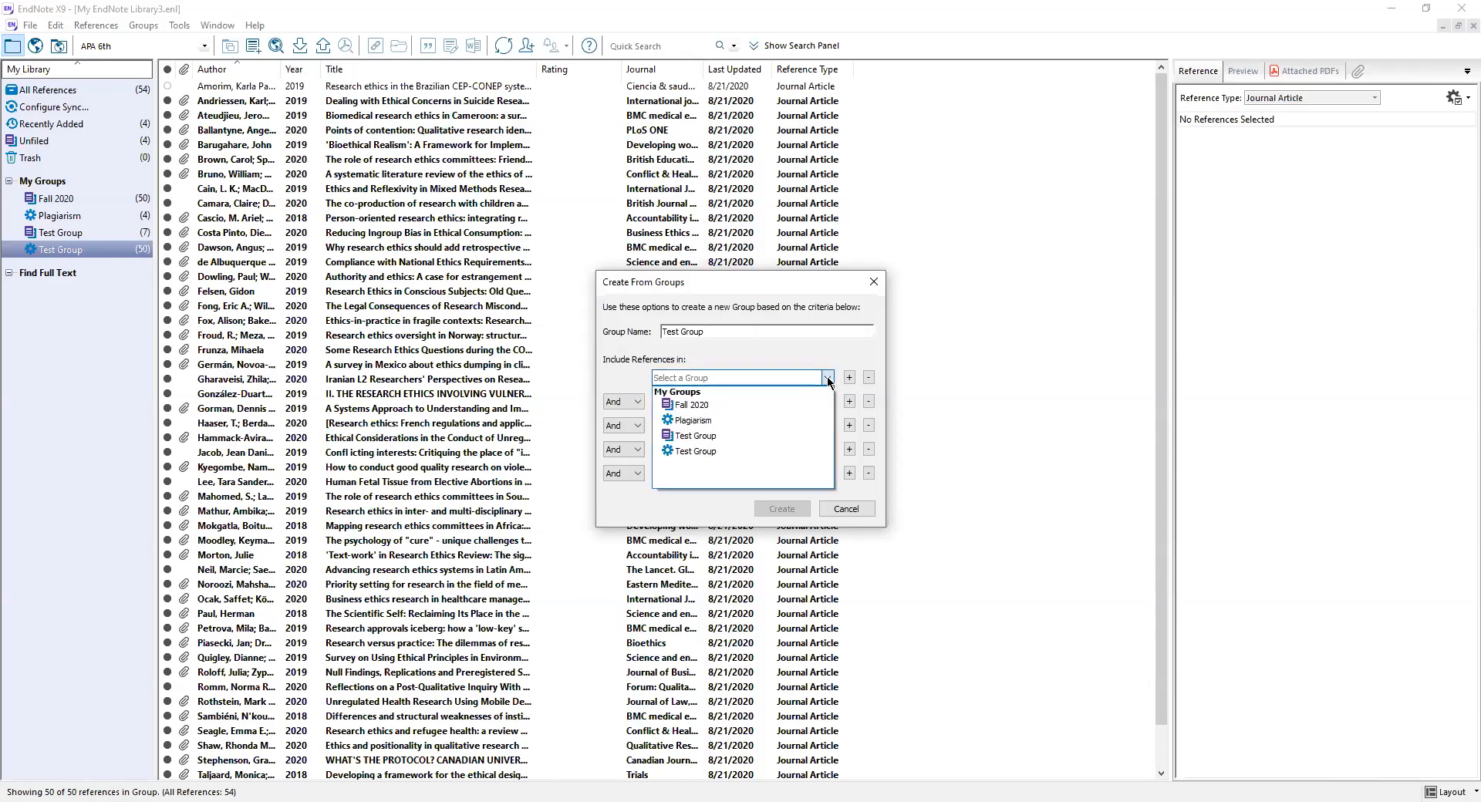
{"action": "left_click", "coordinate": [802, 437]}
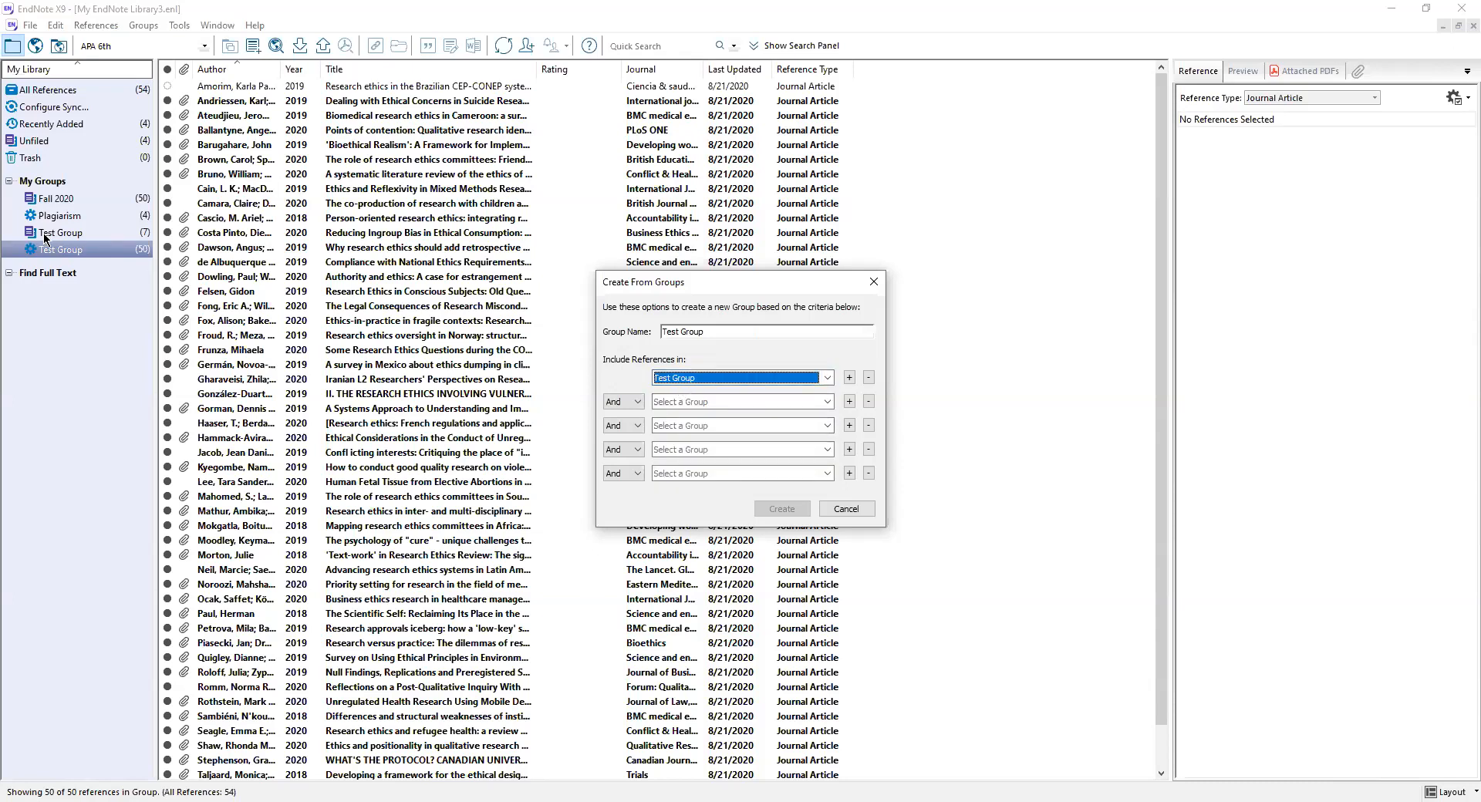
{"action": "left_click", "coordinate": [696, 401]}
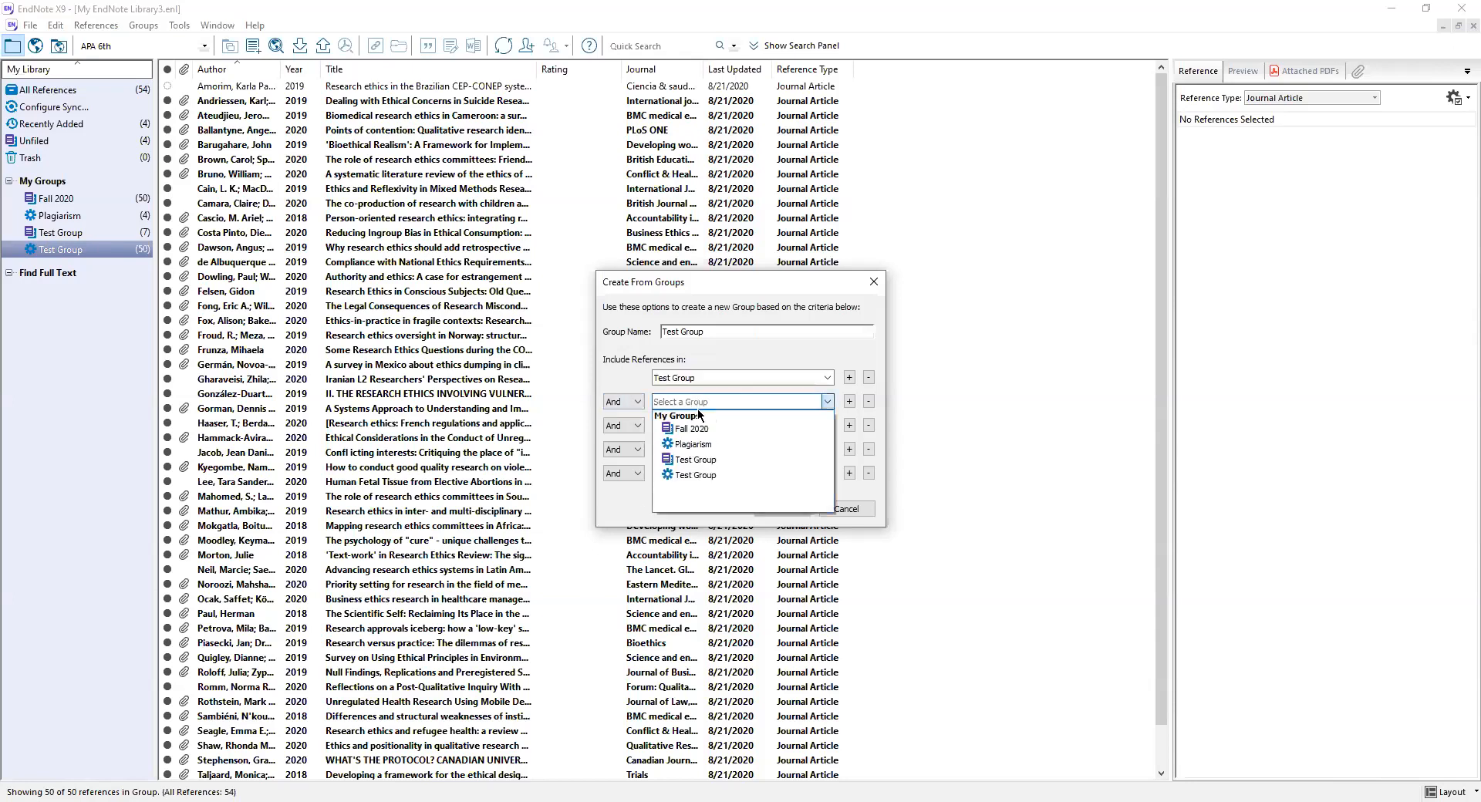
{"action": "left_click", "coordinate": [711, 477]}
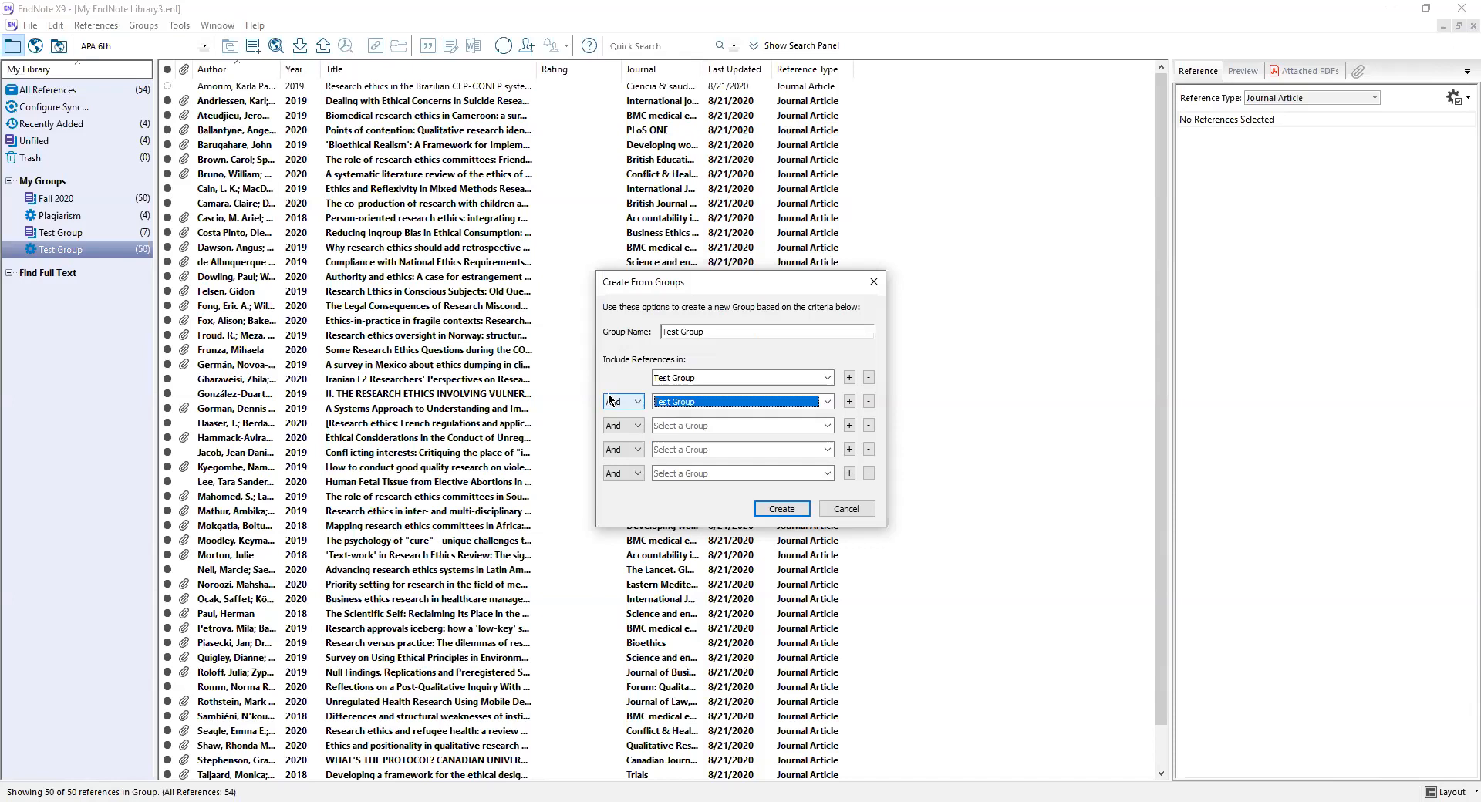
- Try the Or and Not operators between the two included groups, and set the operator back to And
{"action": "left_click", "coordinate": [637, 406]}
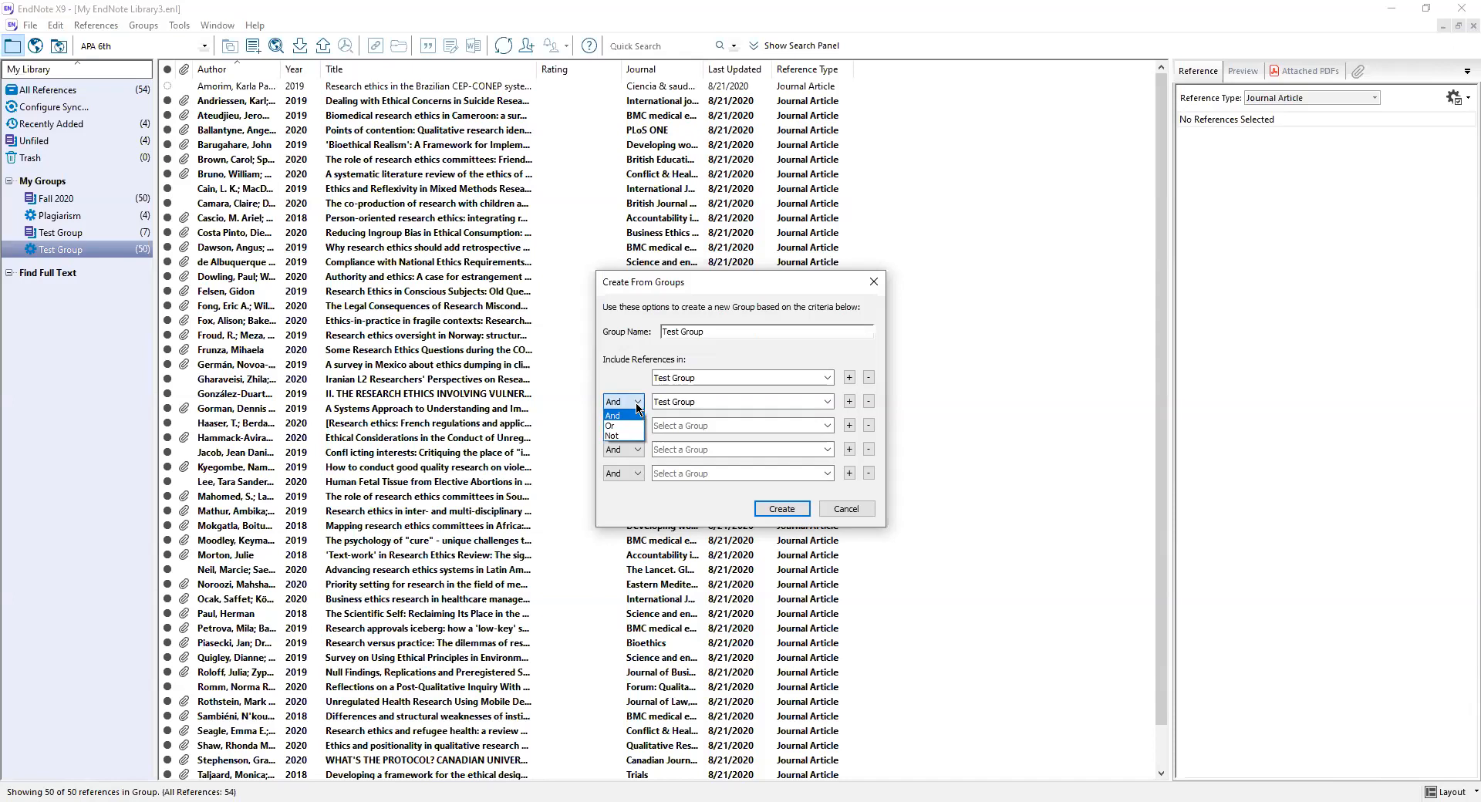
{"action": "left_click", "coordinate": [611, 426]}
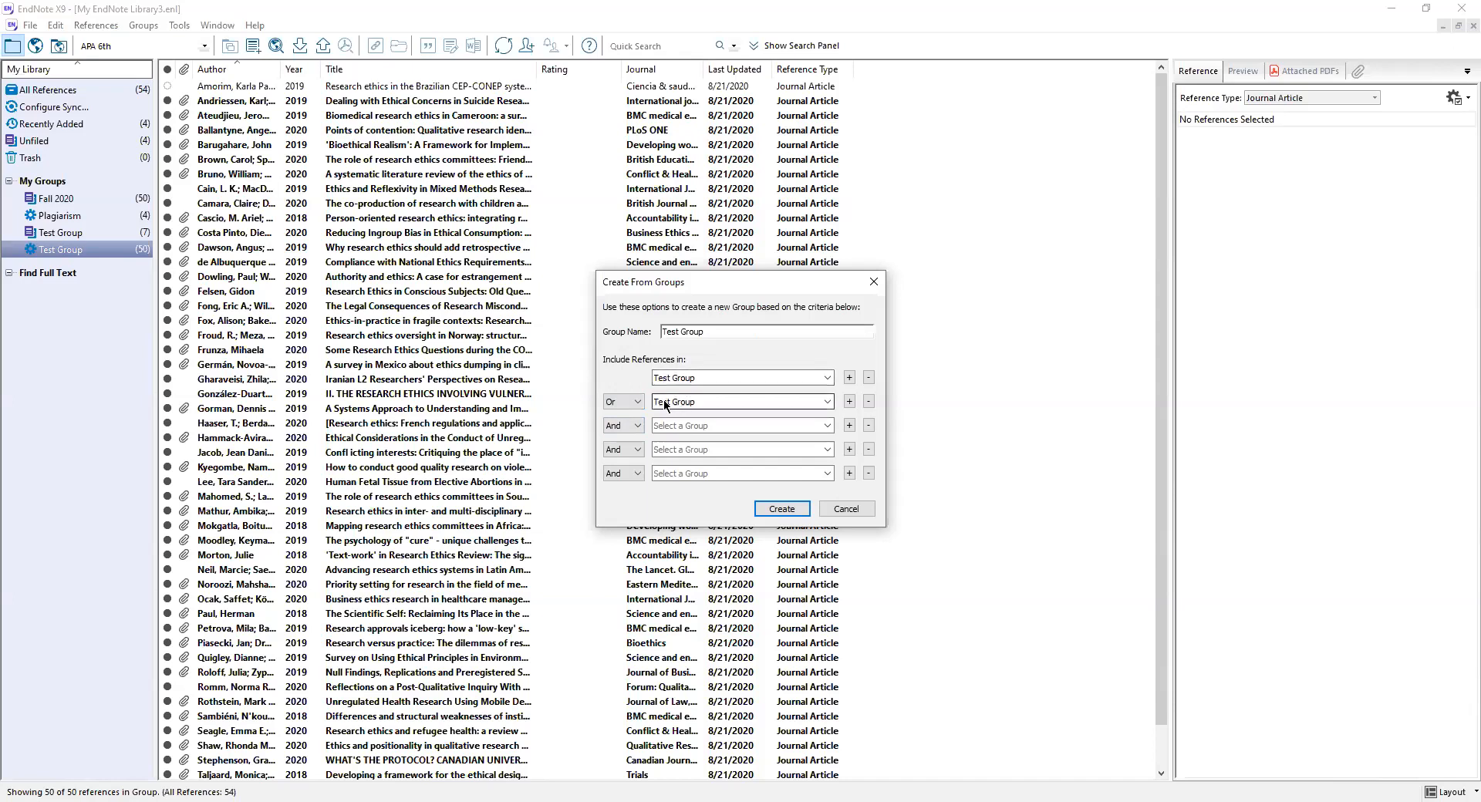
{"action": "left_click", "coordinate": [629, 399]}
{"action": "left_click", "coordinate": [617, 438]}
{"action": "left_click", "coordinate": [628, 404]}
{"action": "left_click", "coordinate": [628, 414]}
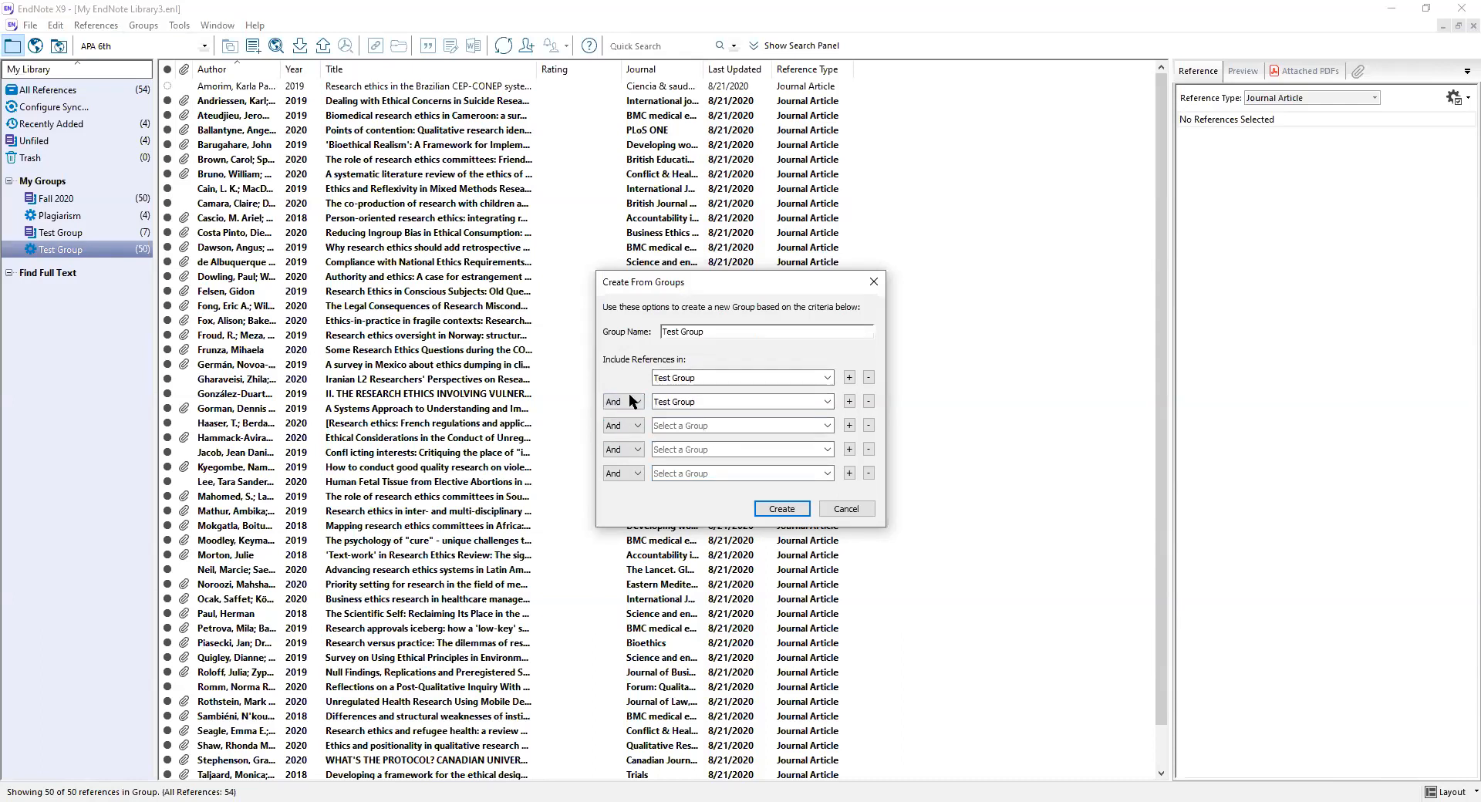
- Create the combined group from the two included groups joined with And
{"action": "left_click", "coordinate": [776, 510]}
{"action": "left_click", "coordinate": [776, 510]}
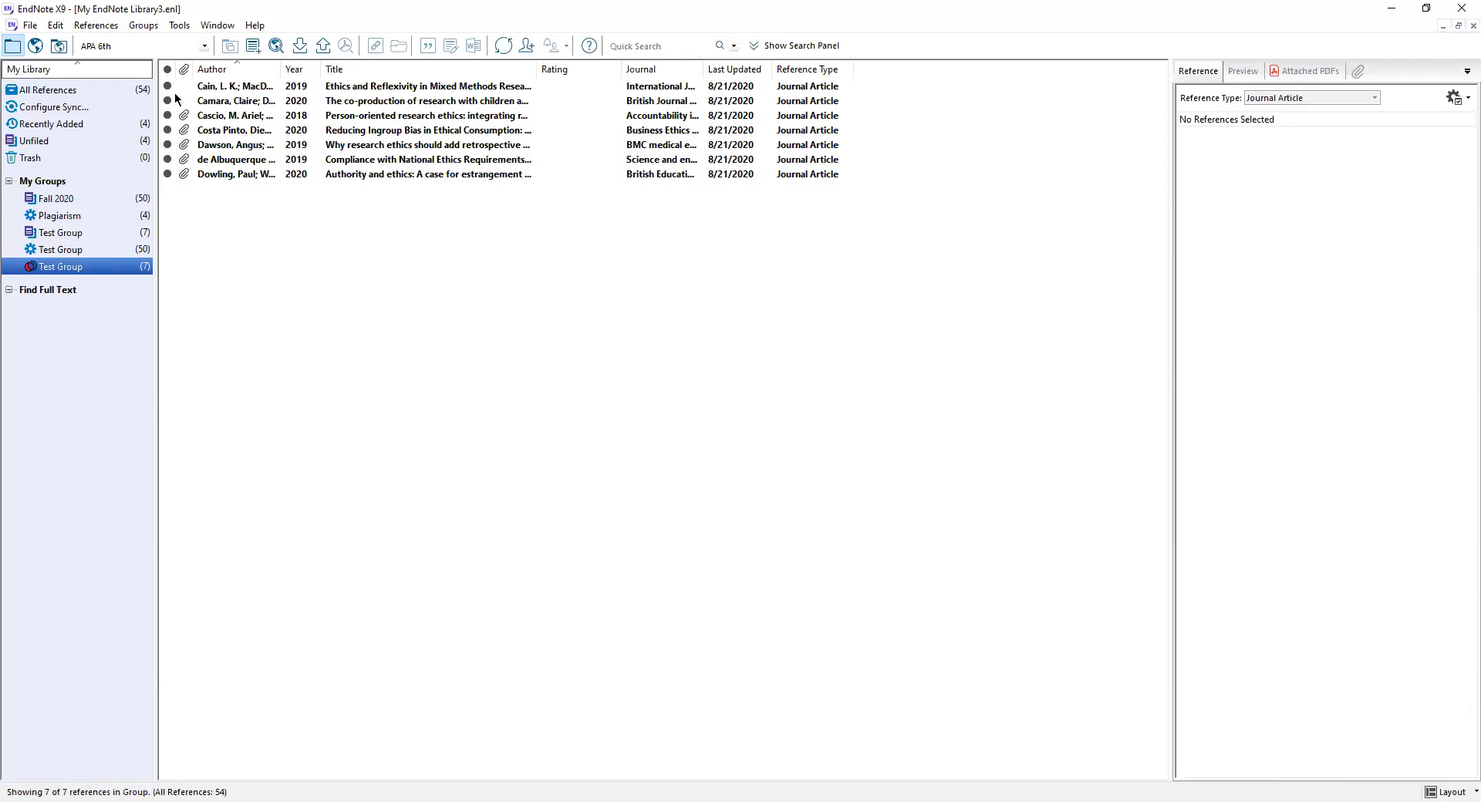
- Create a group set named "Fall 2020"
{"action": "left_click", "coordinate": [151, 29]}
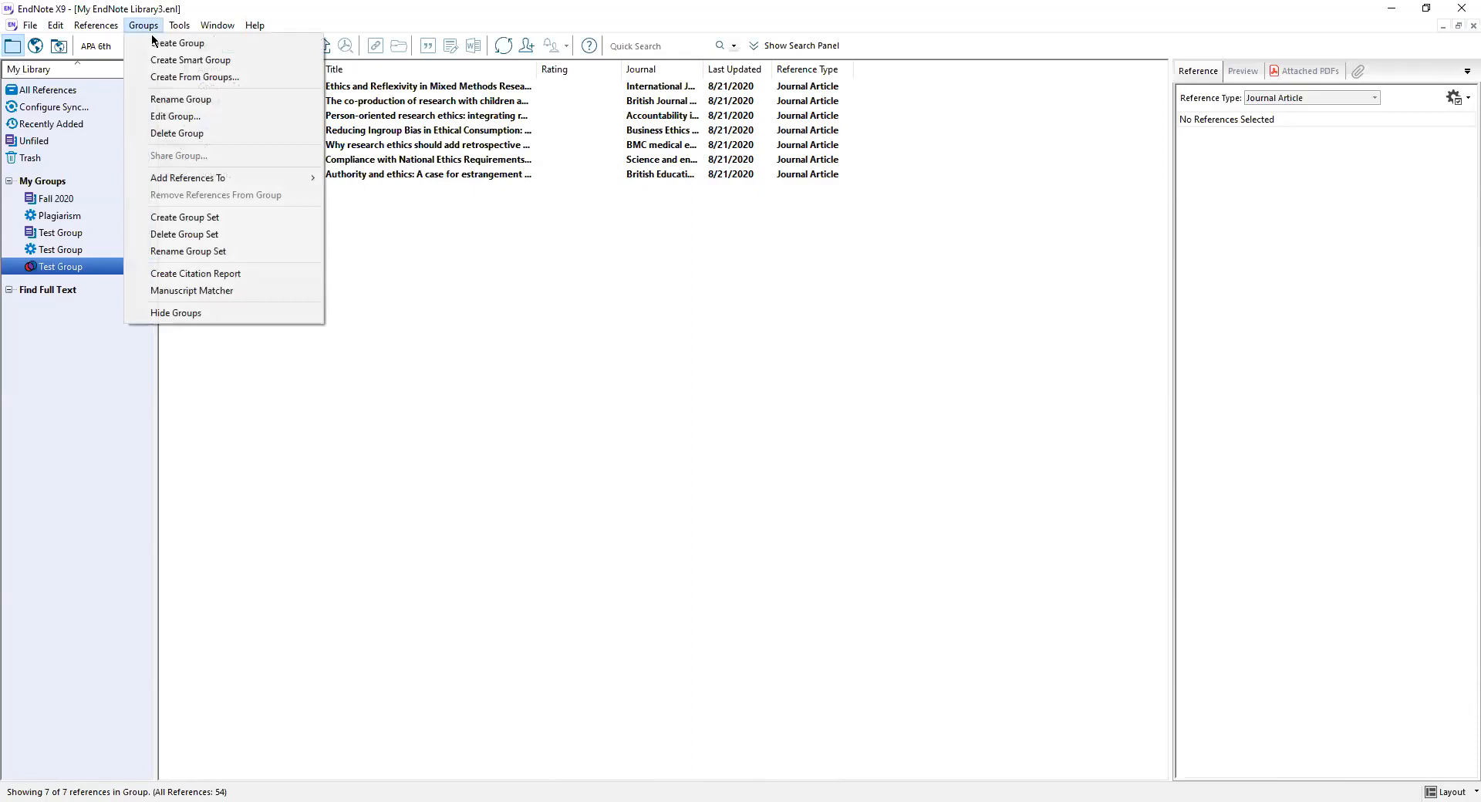
{"action": "left_click", "coordinate": [176, 219]}
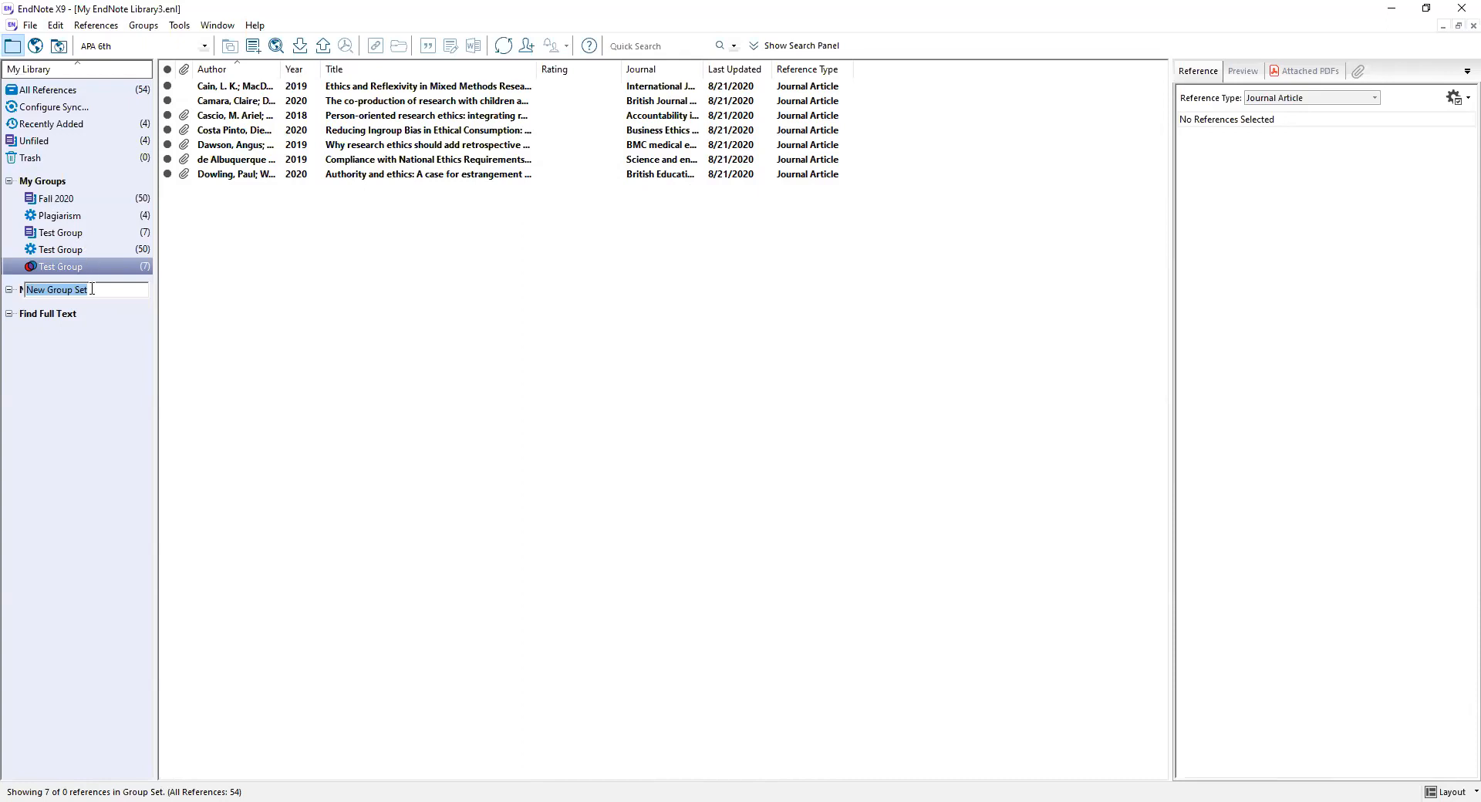
{"action": "type", "text": "Fall 2020"}
{"action": "key", "text": "Return"}
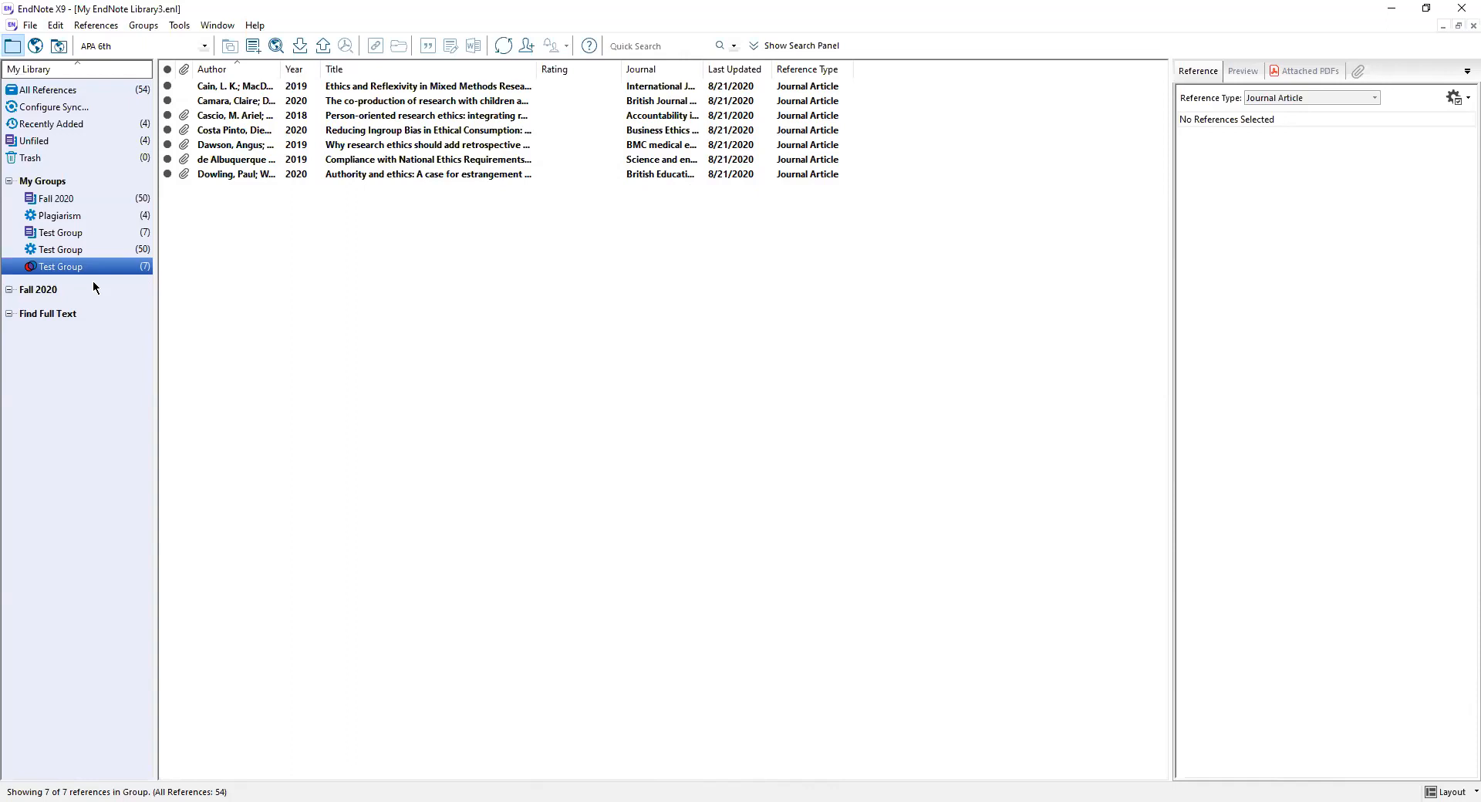
- Move the Fall 2020 group and the combined Test Group into the Fall 2020 group set, and collapse both group sets
{"action": "left_click", "coordinate": [54, 199]}
{"action": "left_click_drag", "start_coordinate": [54, 199], "coordinate": [54, 284]}
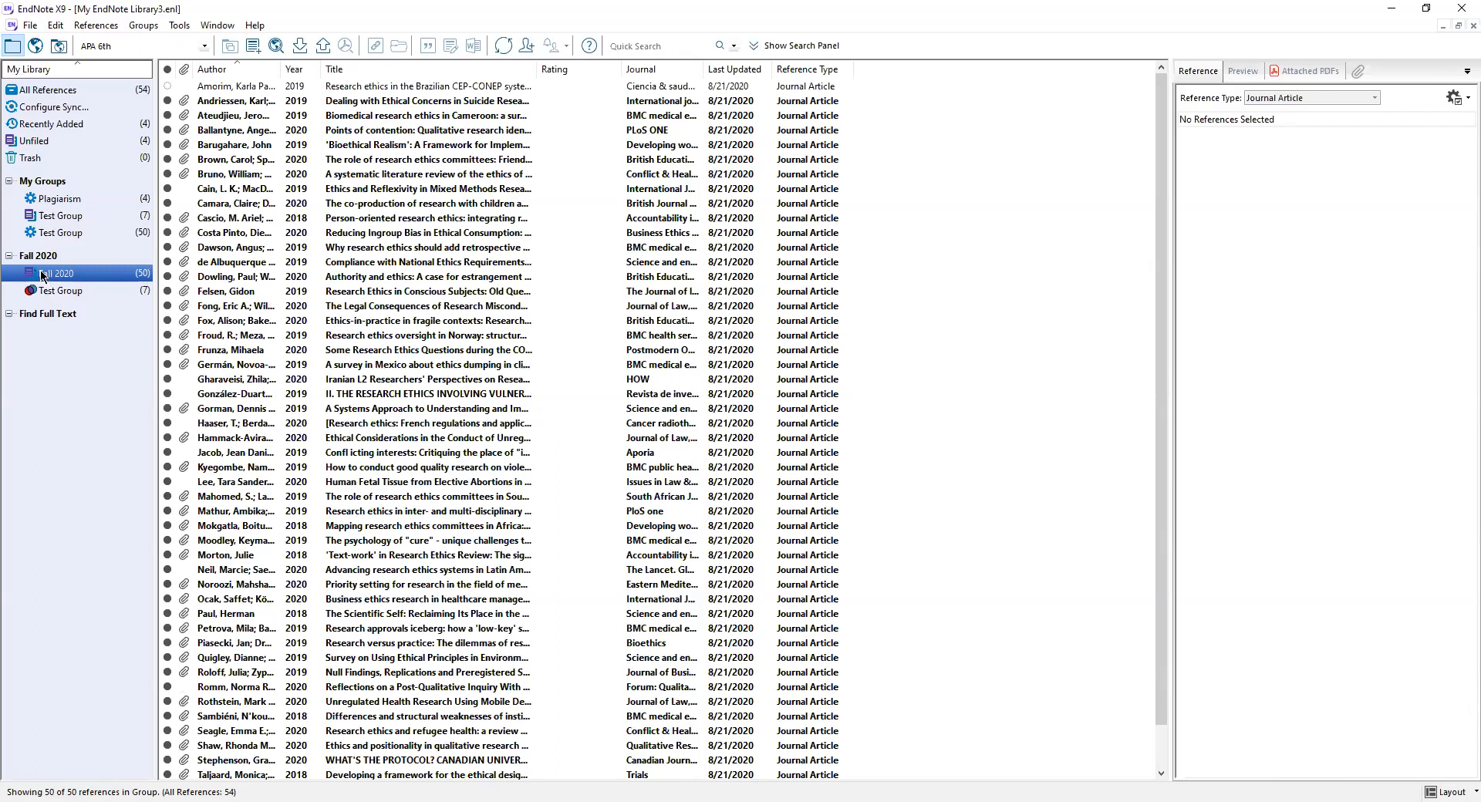
{"action": "left_click", "coordinate": [10, 256]}
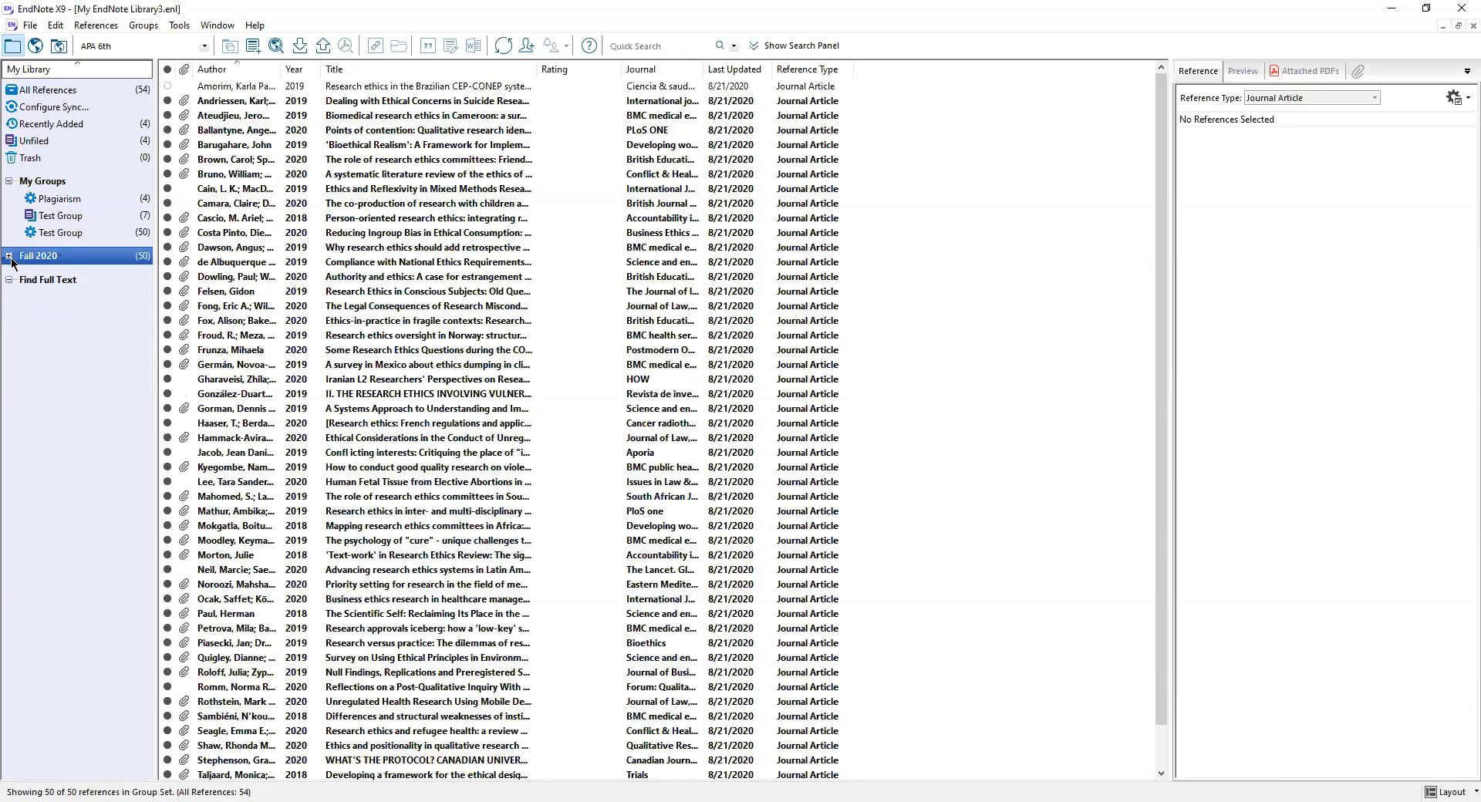
{"action": "left_click", "coordinate": [9, 181]}
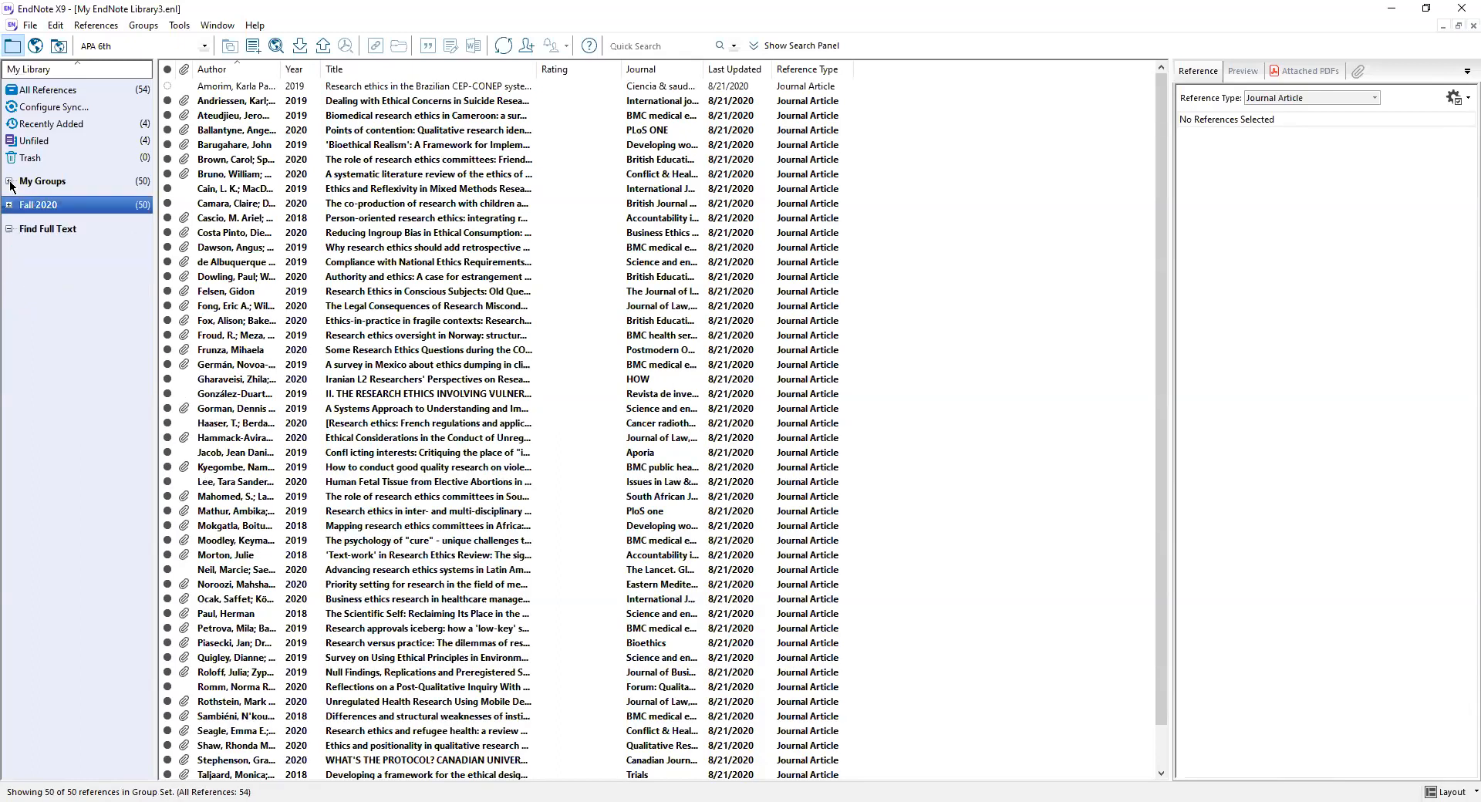